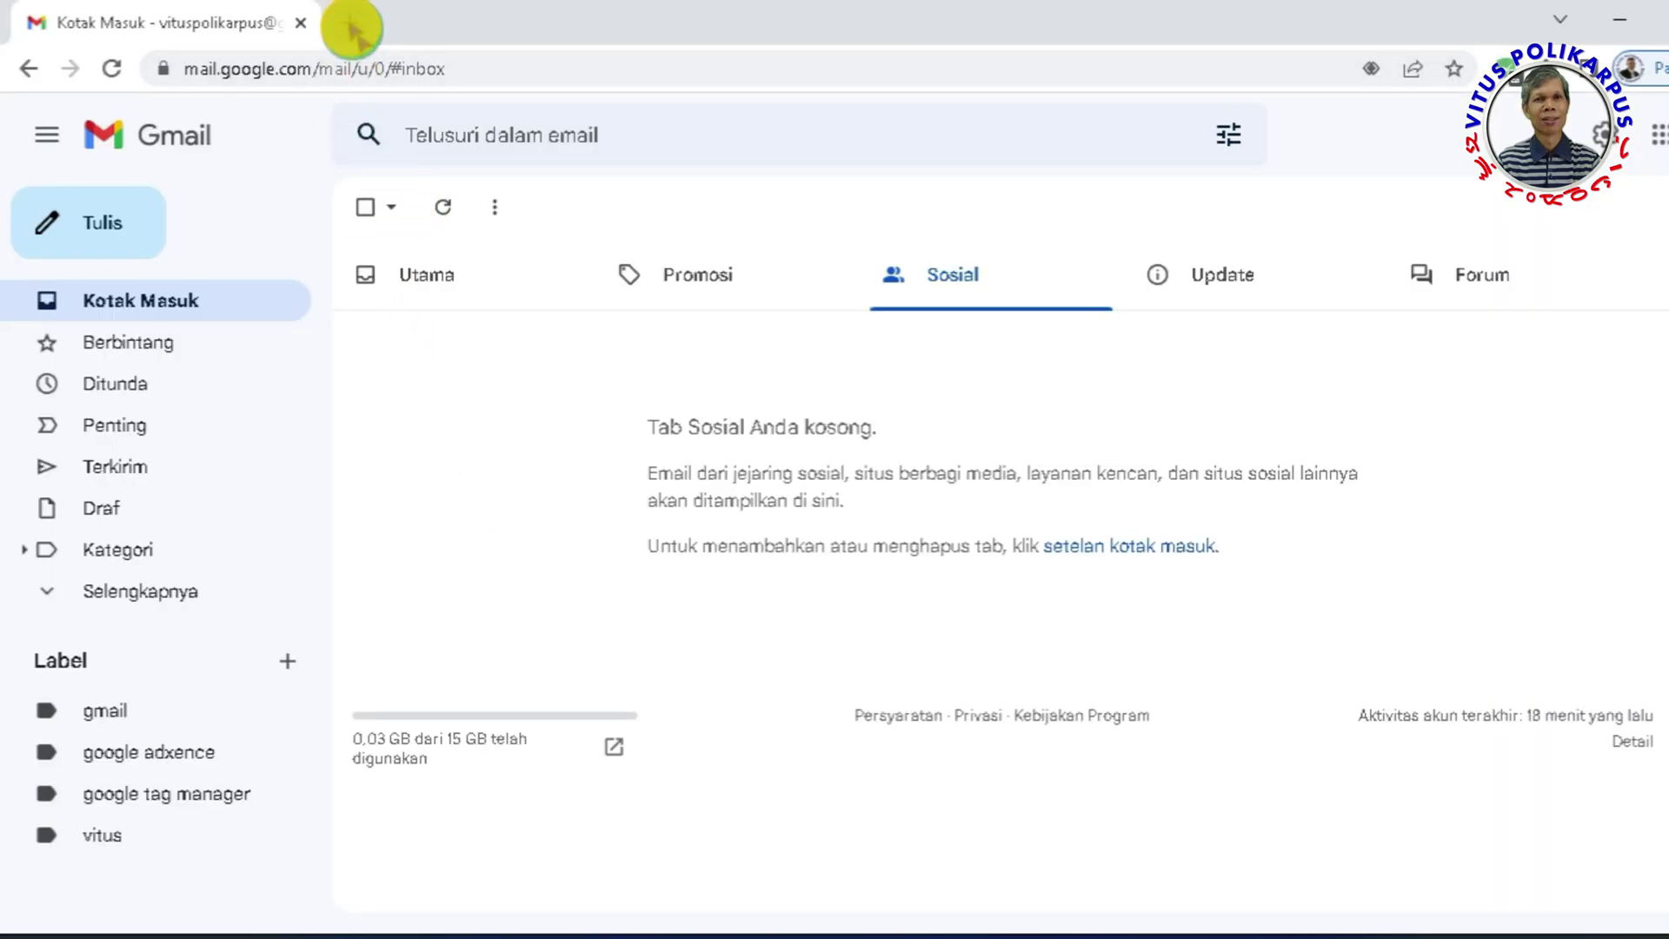
# - Load blender.org in a new Chrome tab
pyautogui.click(349, 23)
pyautogui.write('bl')
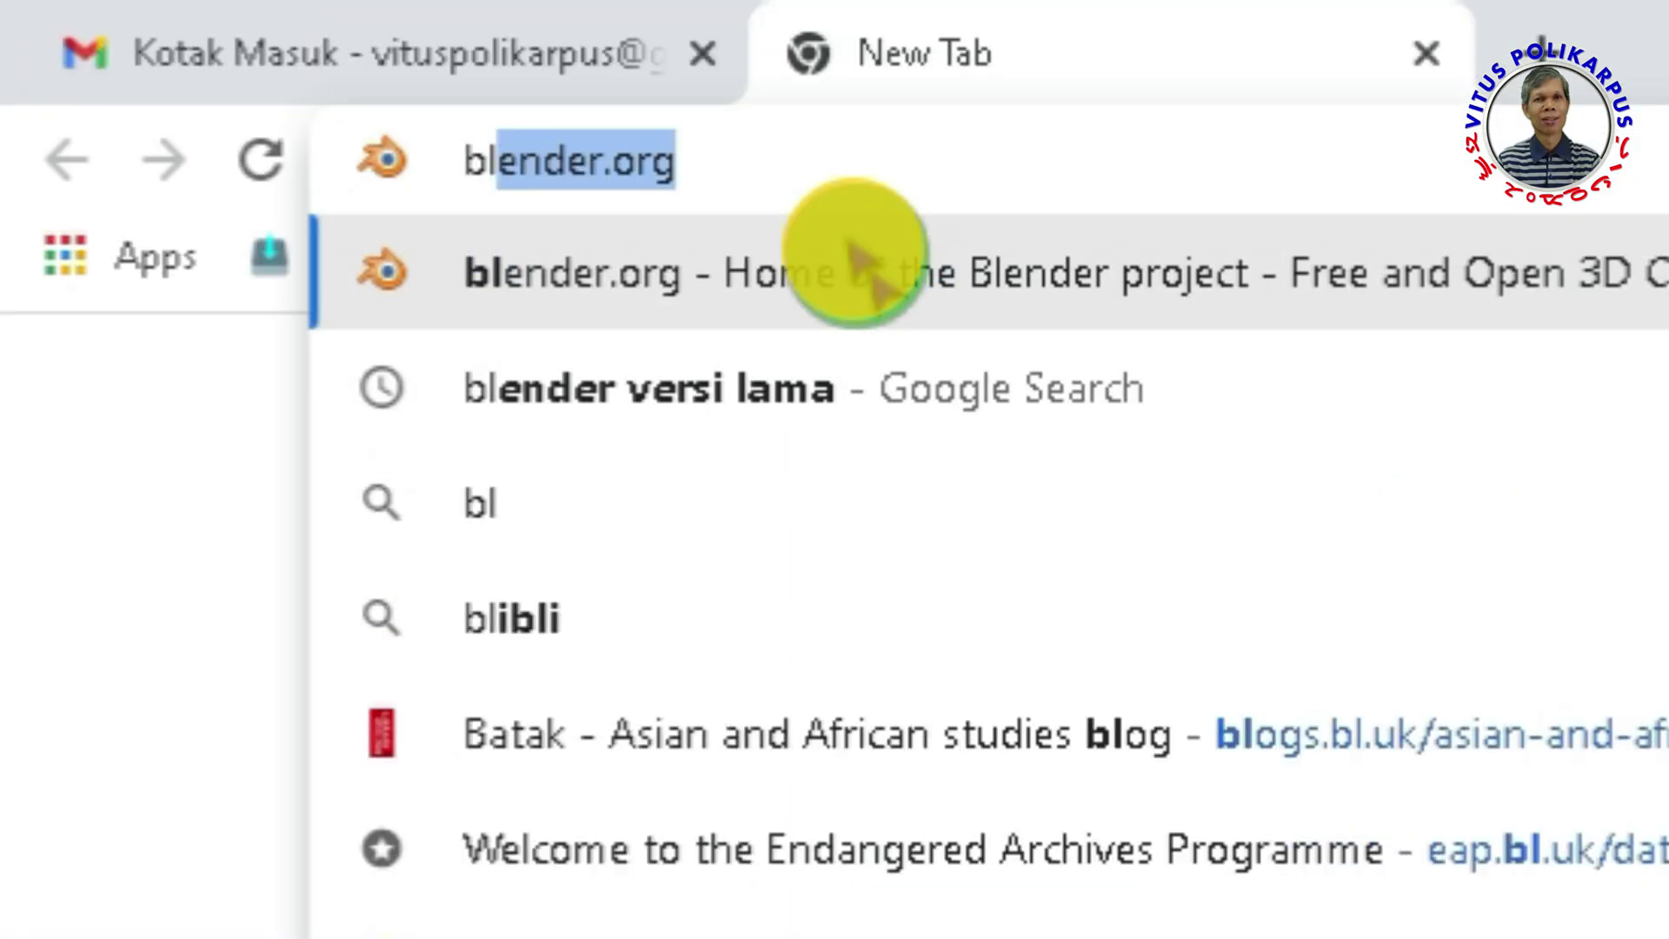
pyautogui.write('ender.org')
pyautogui.press('Return')
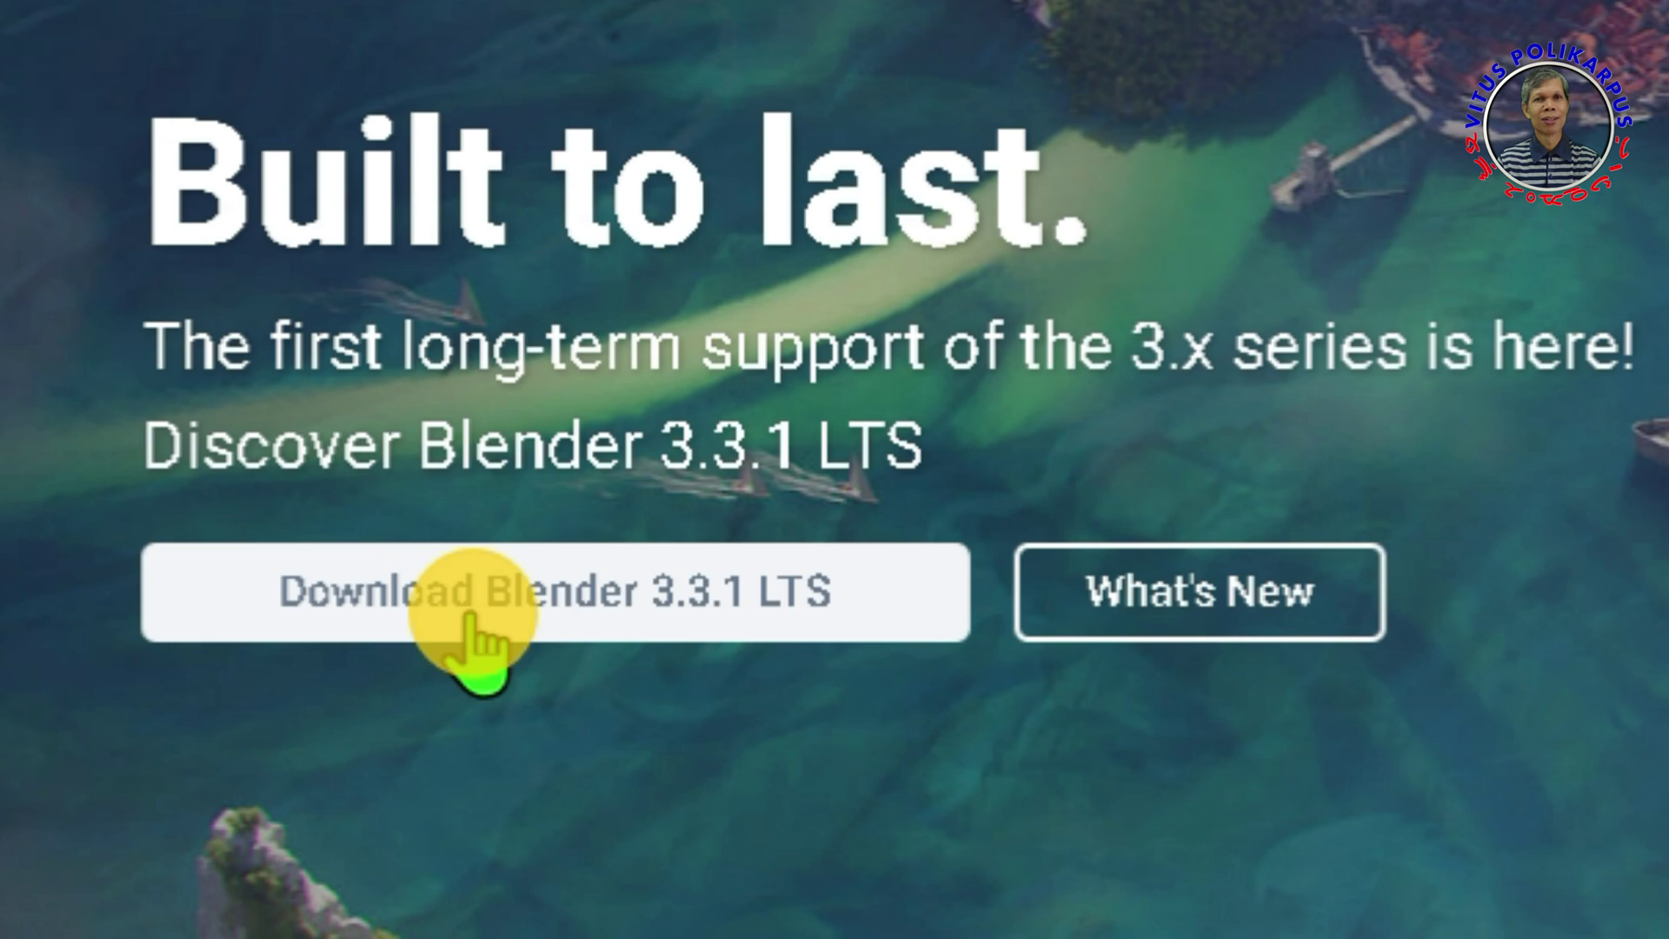
# - Download the Blender 3.3.1 LTS Windows installer and save it to the Desktop
pyautogui.click(473, 628)
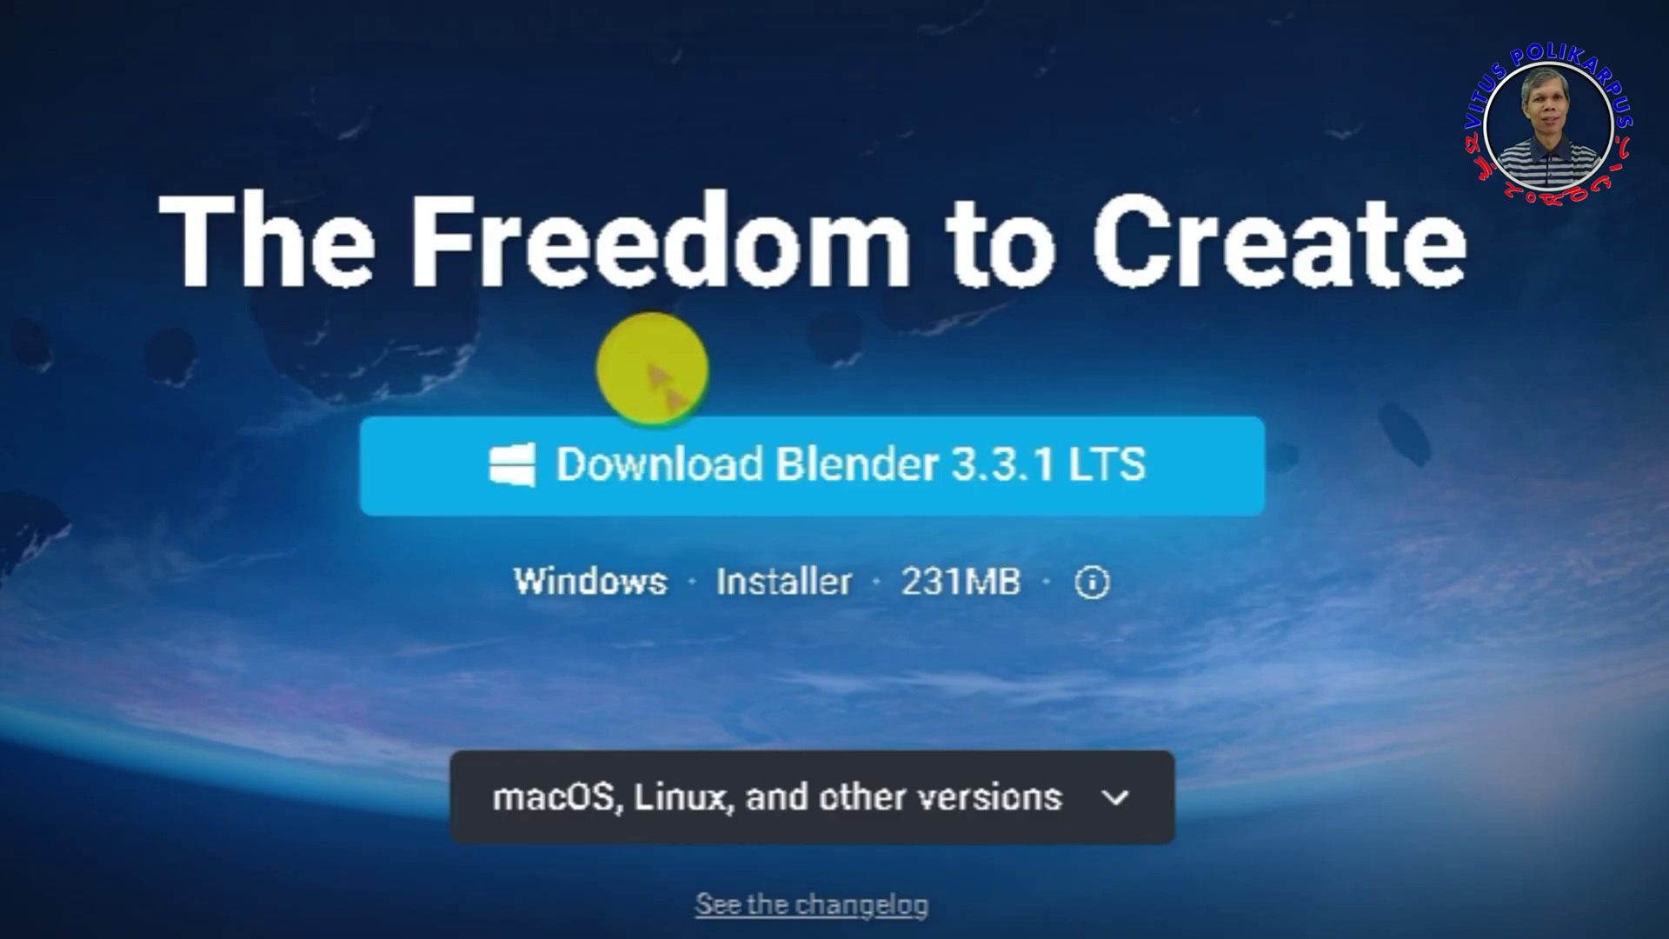
pyautogui.click(608, 494)
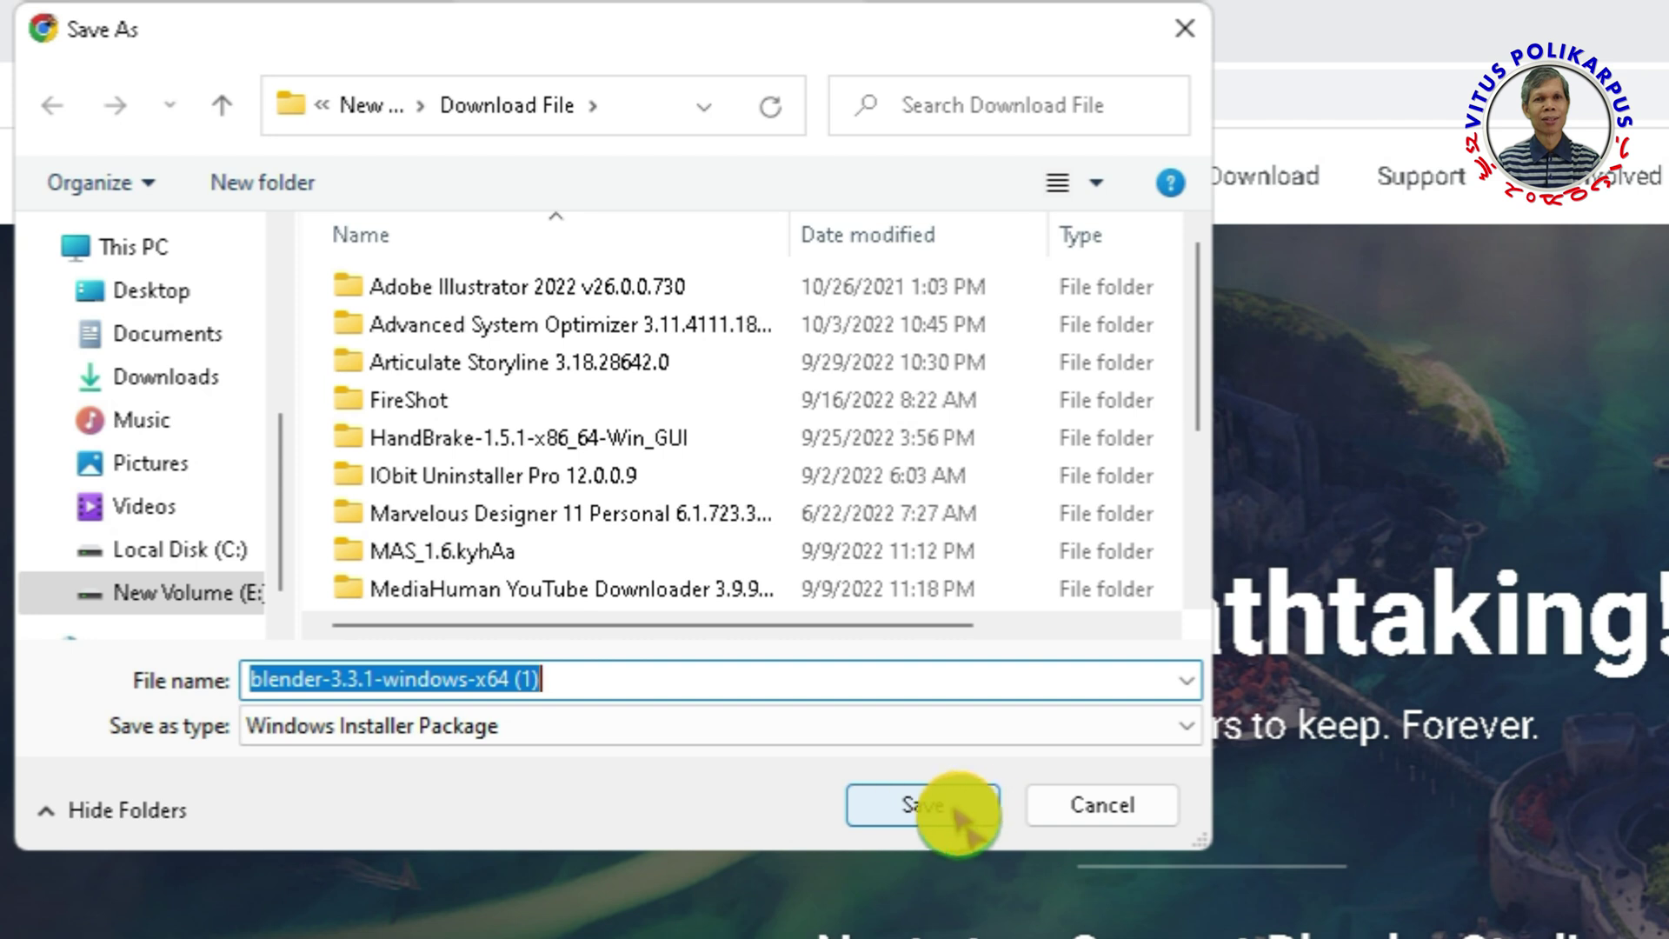
pyautogui.click(927, 808)
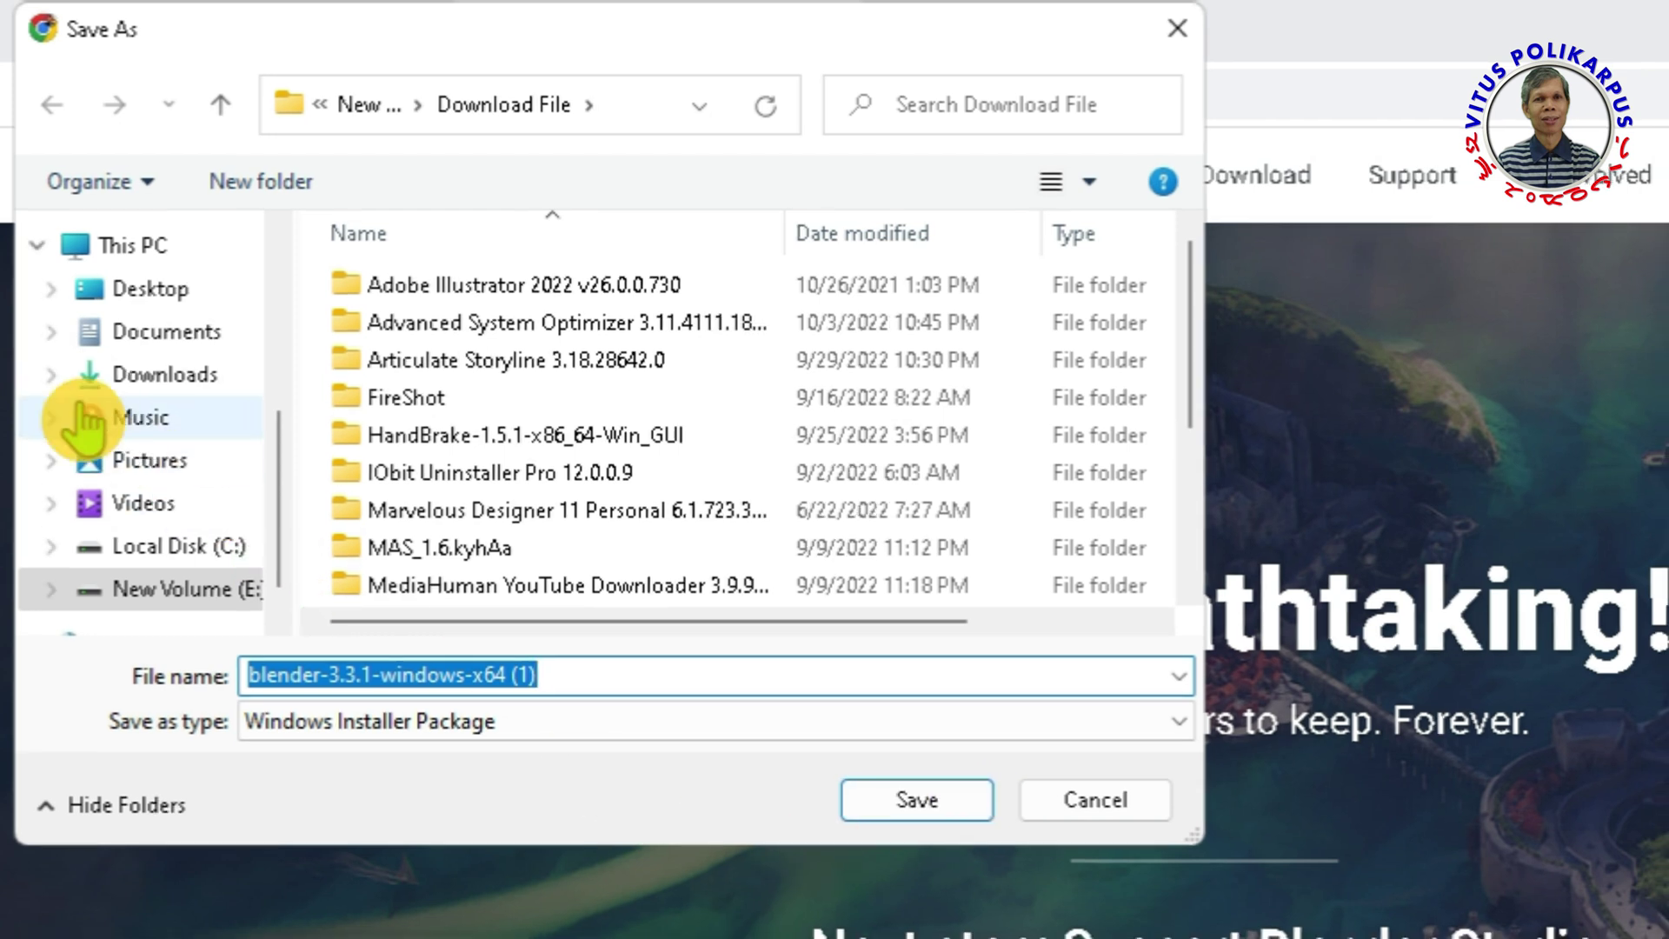
pyautogui.click(137, 295)
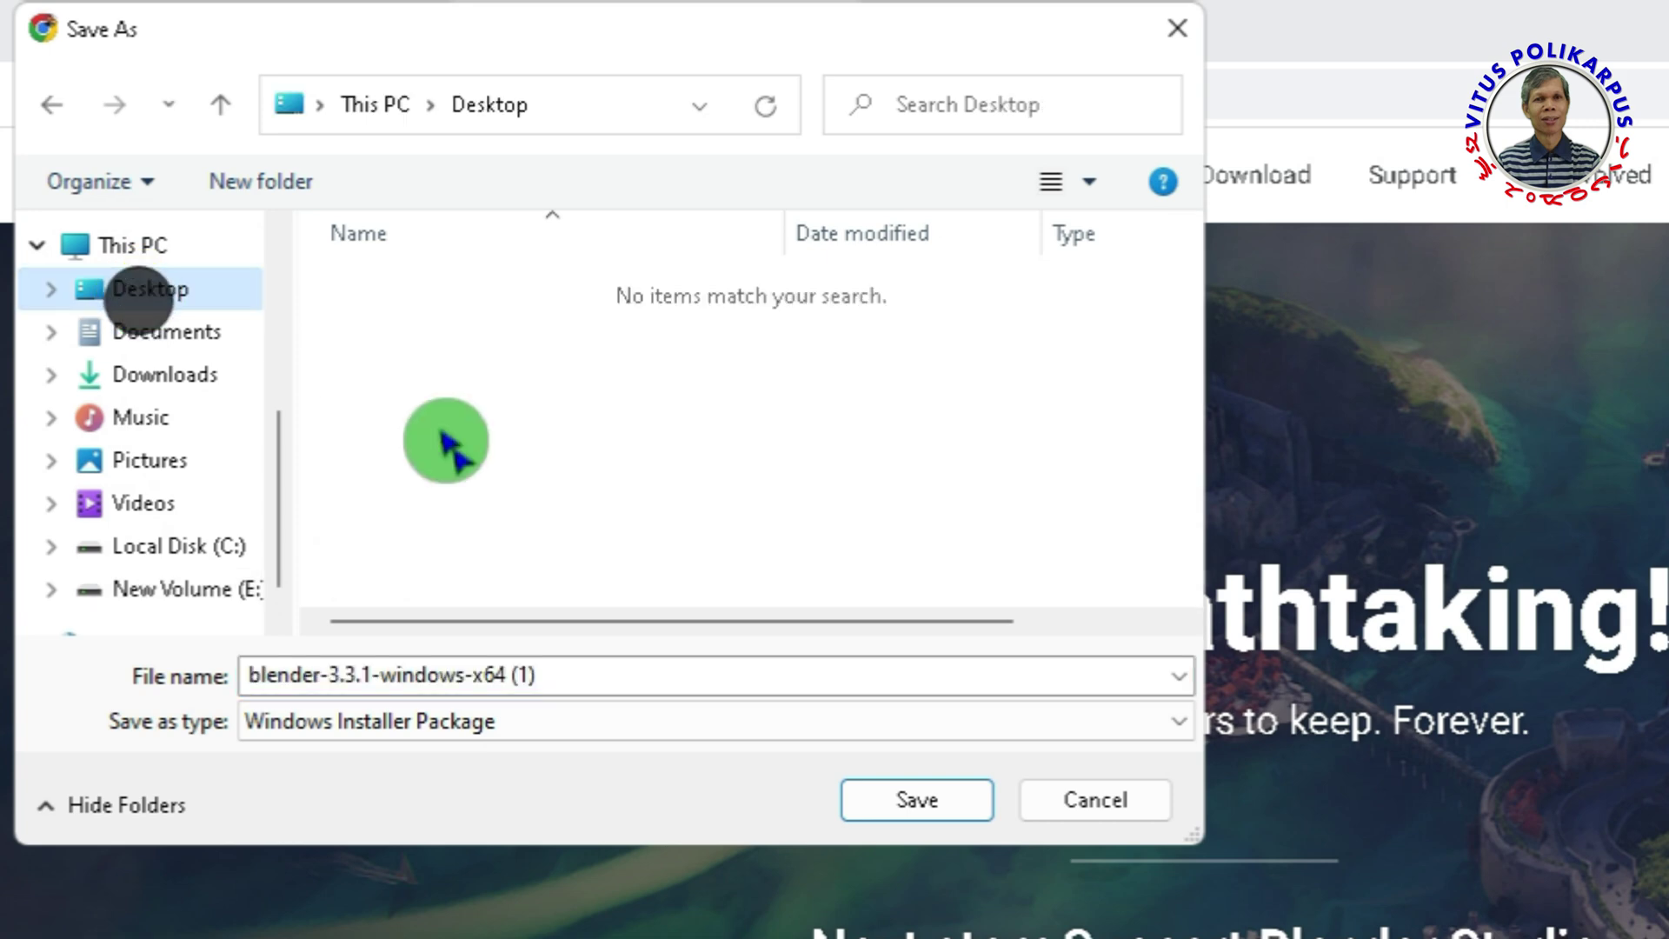
pyautogui.click(943, 798)
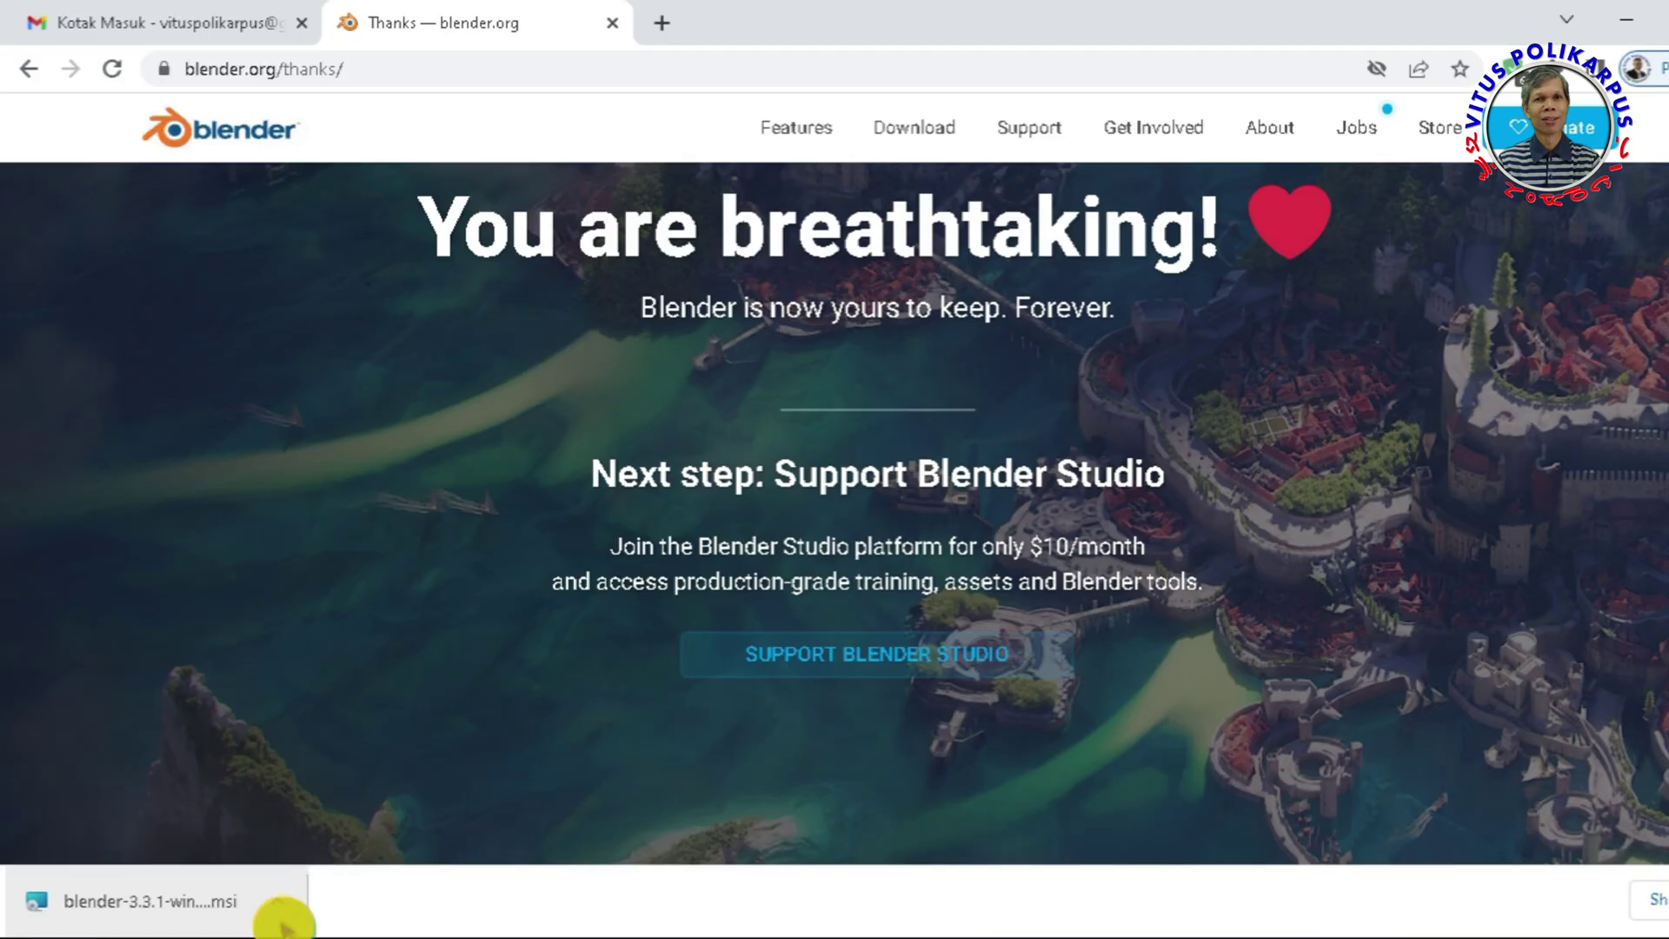
# - Once the 3.3.1 .msi download finishes, minimize Chrome to show the desktop
pyautogui.click(1625, 27)
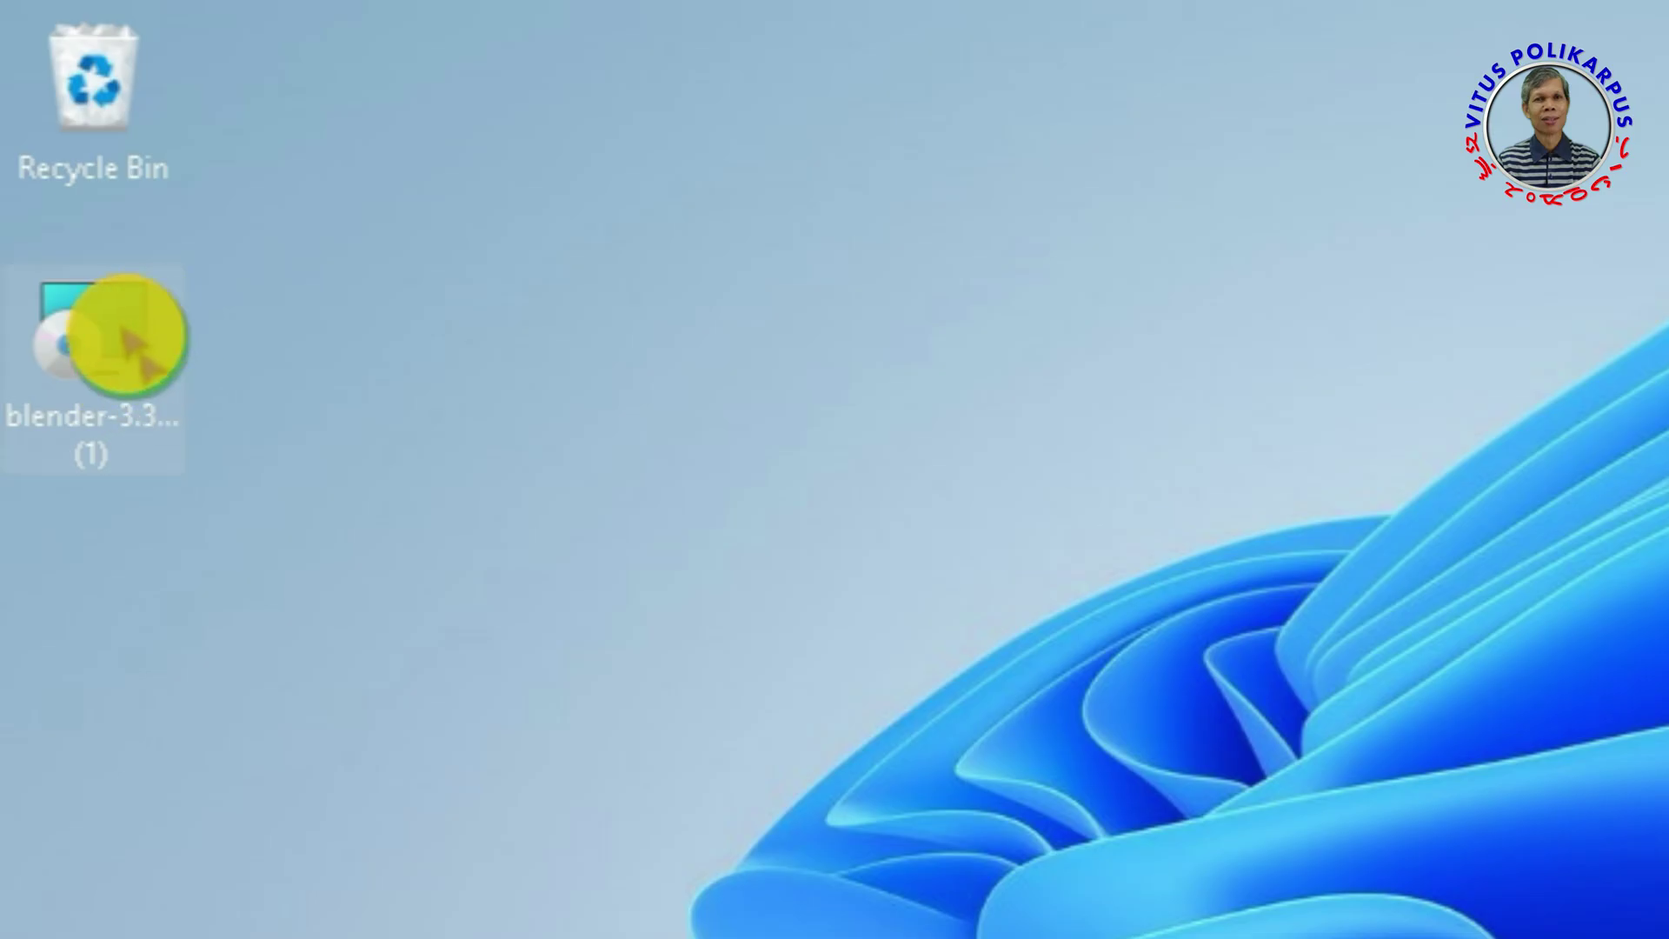
# - Run the Blender installer, accept the licence, and keep the default features and C:\Program Files\Blender Foundation\Blender 3.3\ location
pyautogui.rightClick(131, 344)
pyautogui.click(261, 484)
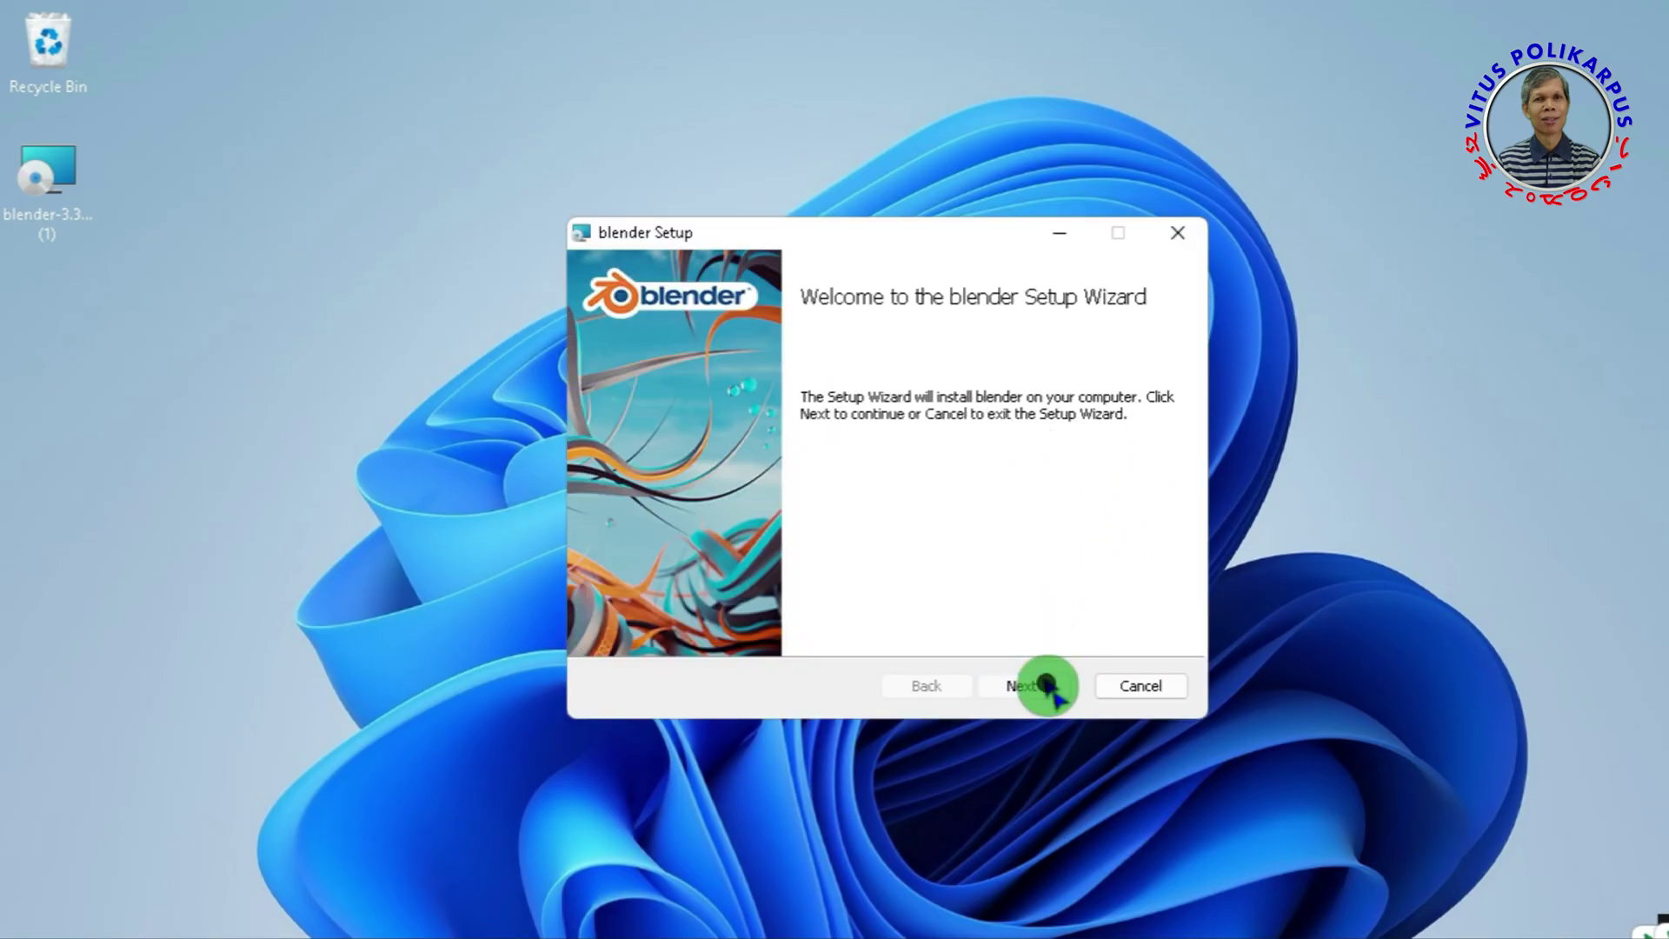
pyautogui.click(1050, 687)
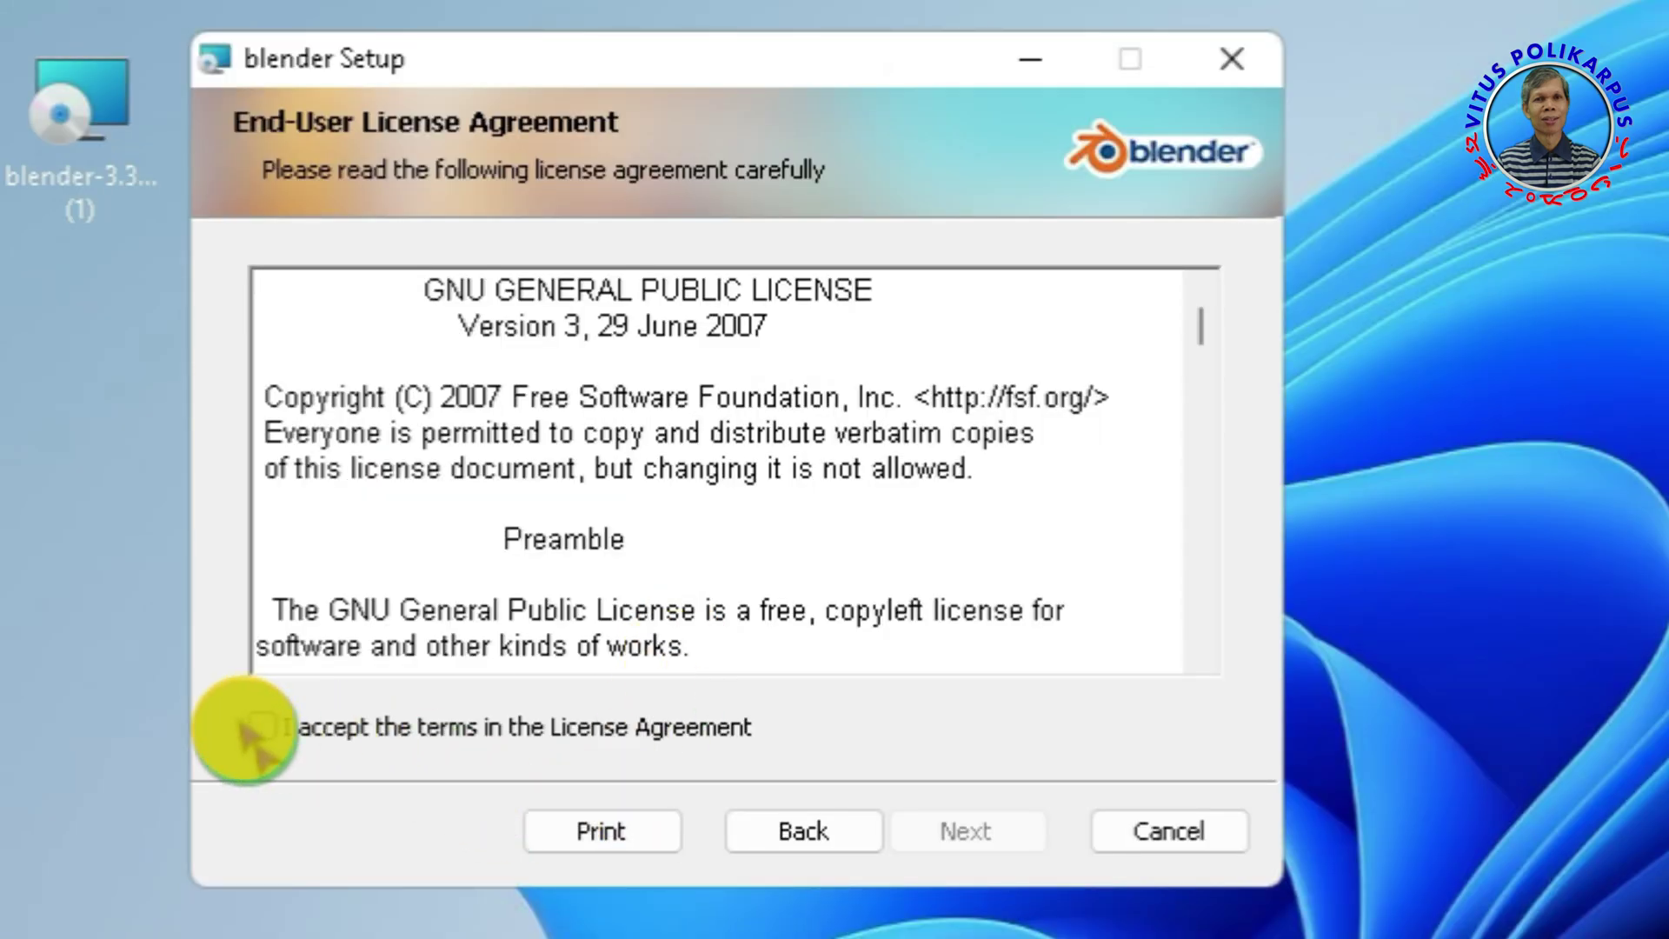
pyautogui.click(609, 624)
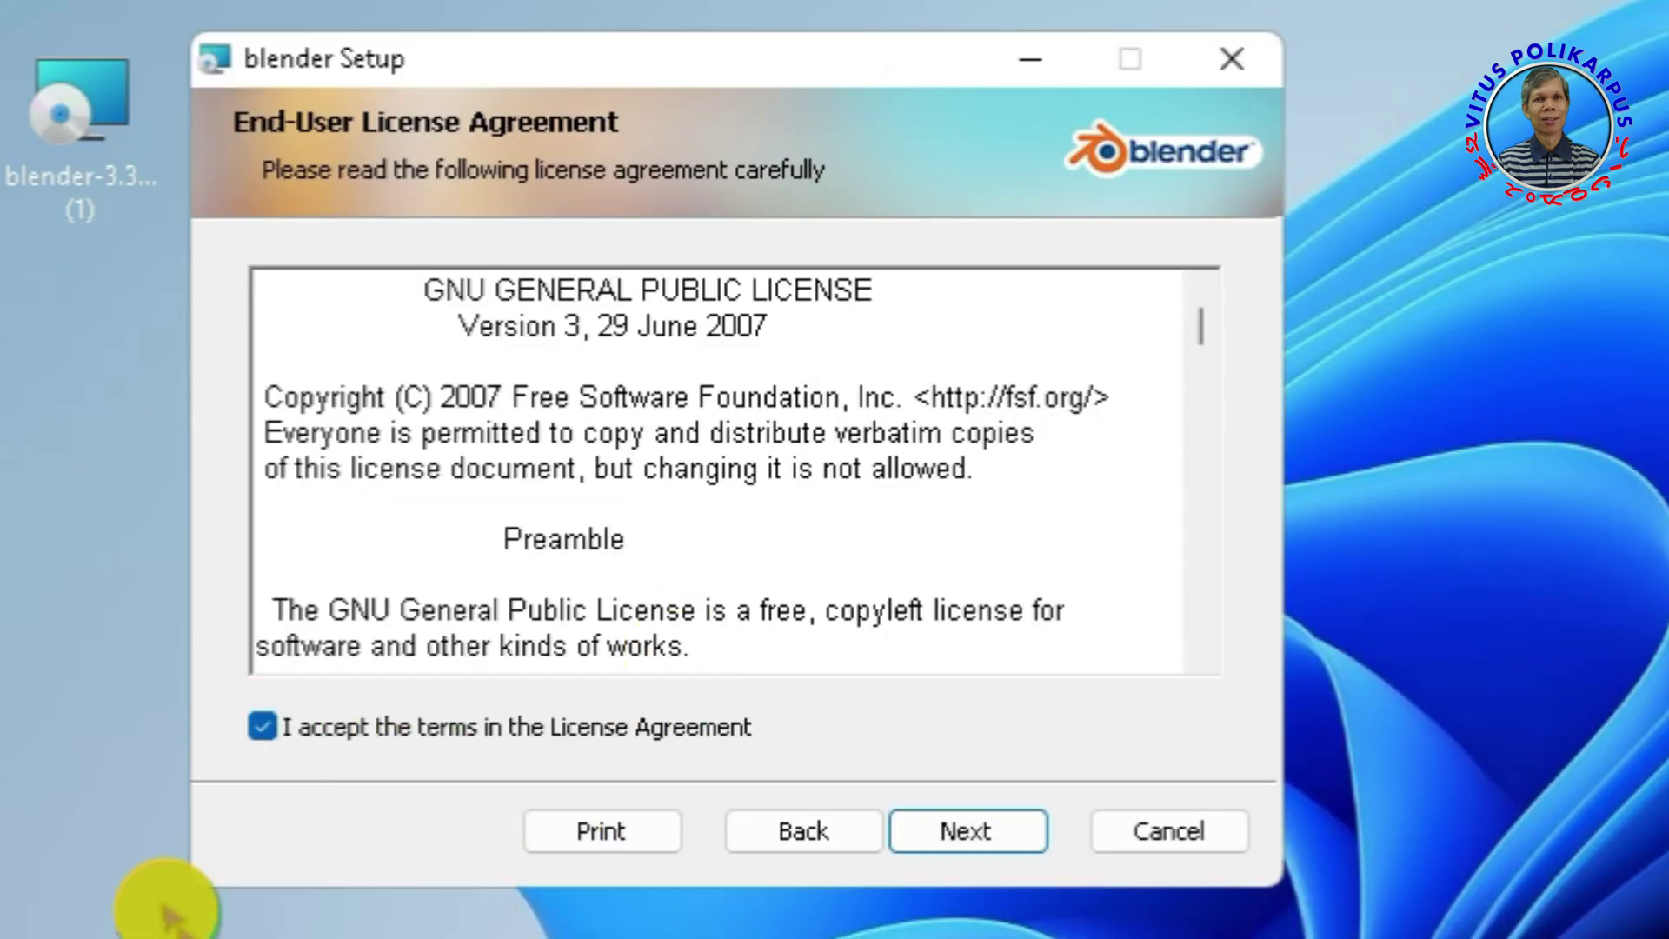
pyautogui.click(974, 839)
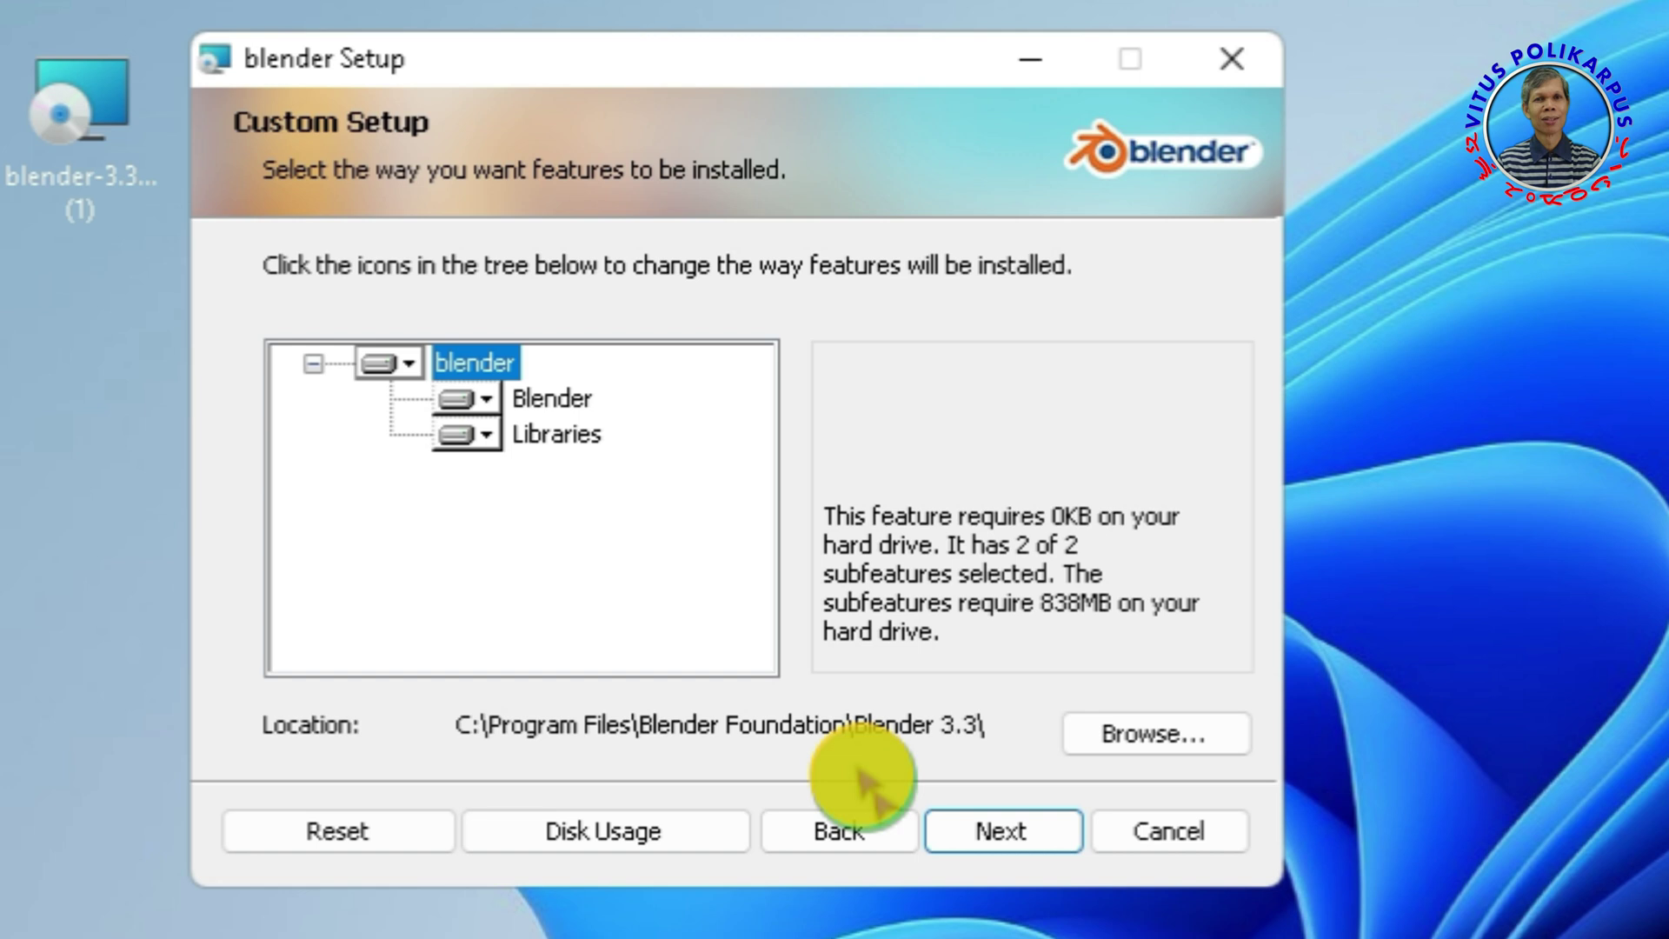
pyautogui.click(1008, 839)
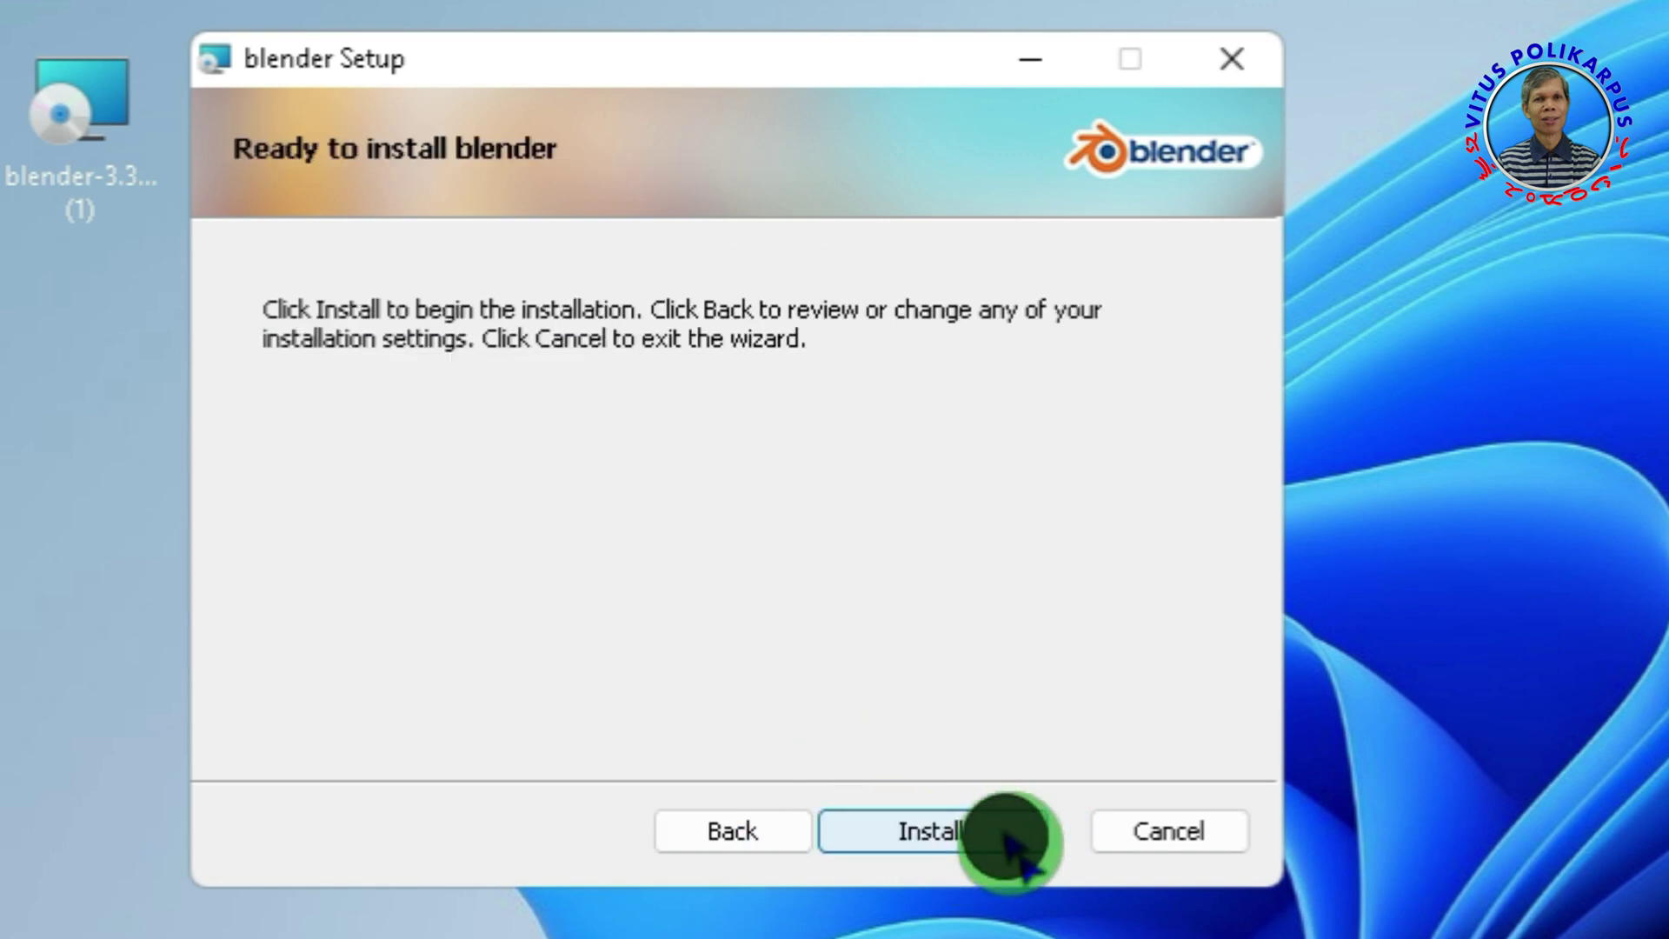
# - Install Blender 3.3, approving the User Account Control prompt, until setup completes
pyautogui.click(912, 835)
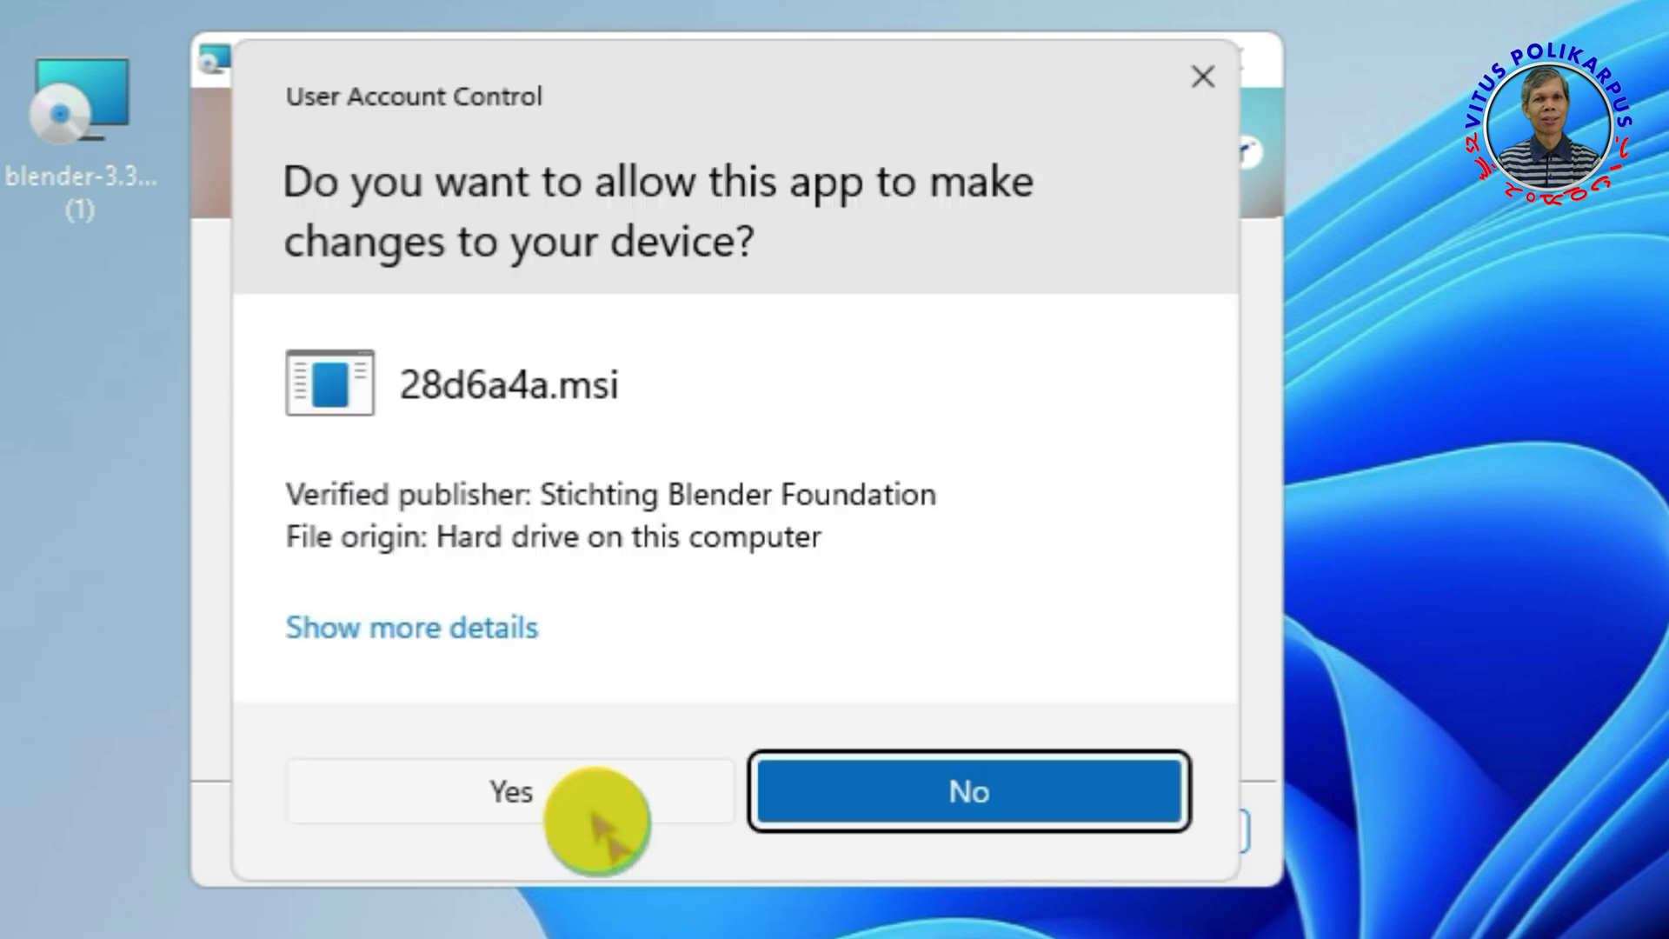
pyautogui.click(476, 470)
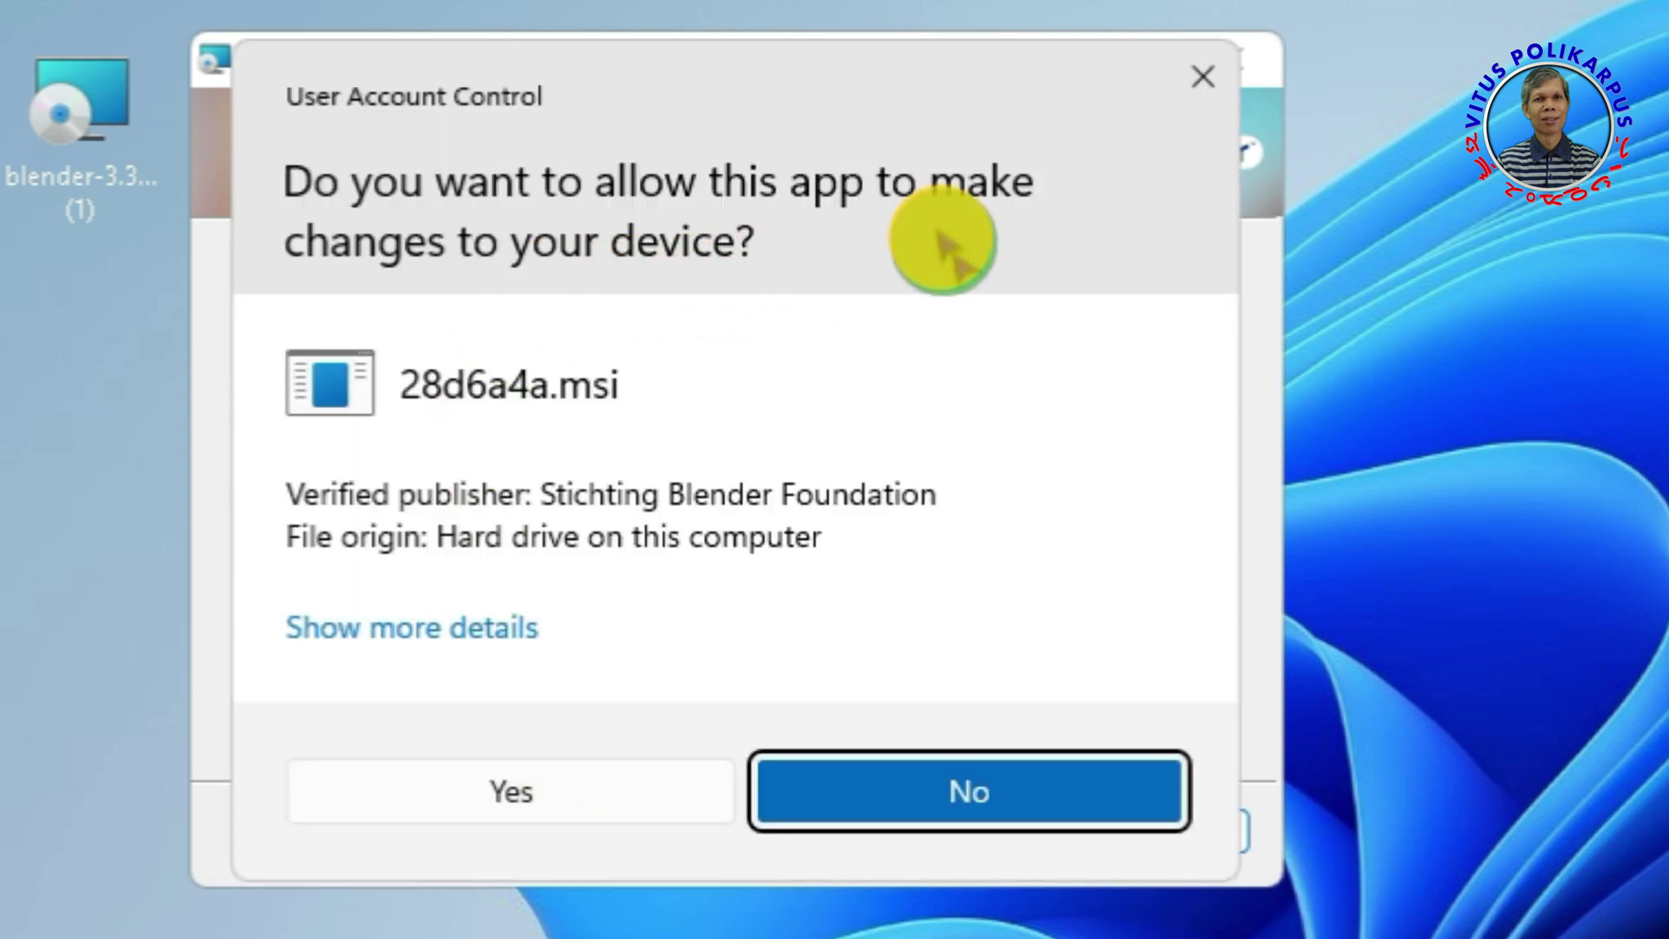
pyautogui.click(519, 804)
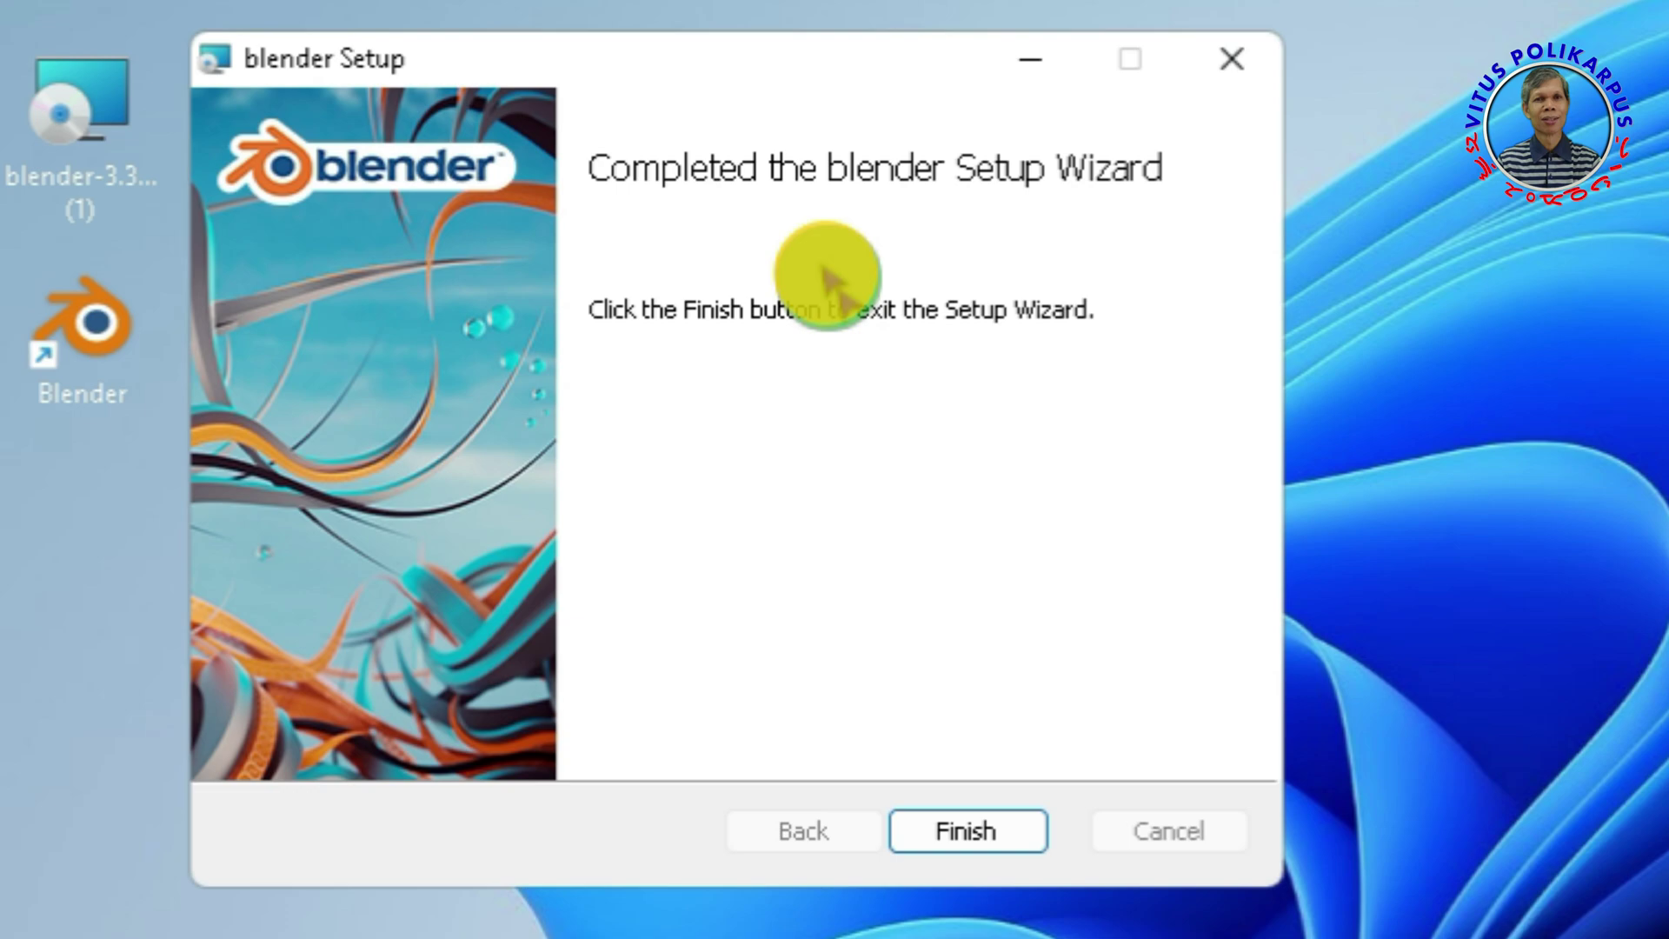
pyautogui.click(961, 832)
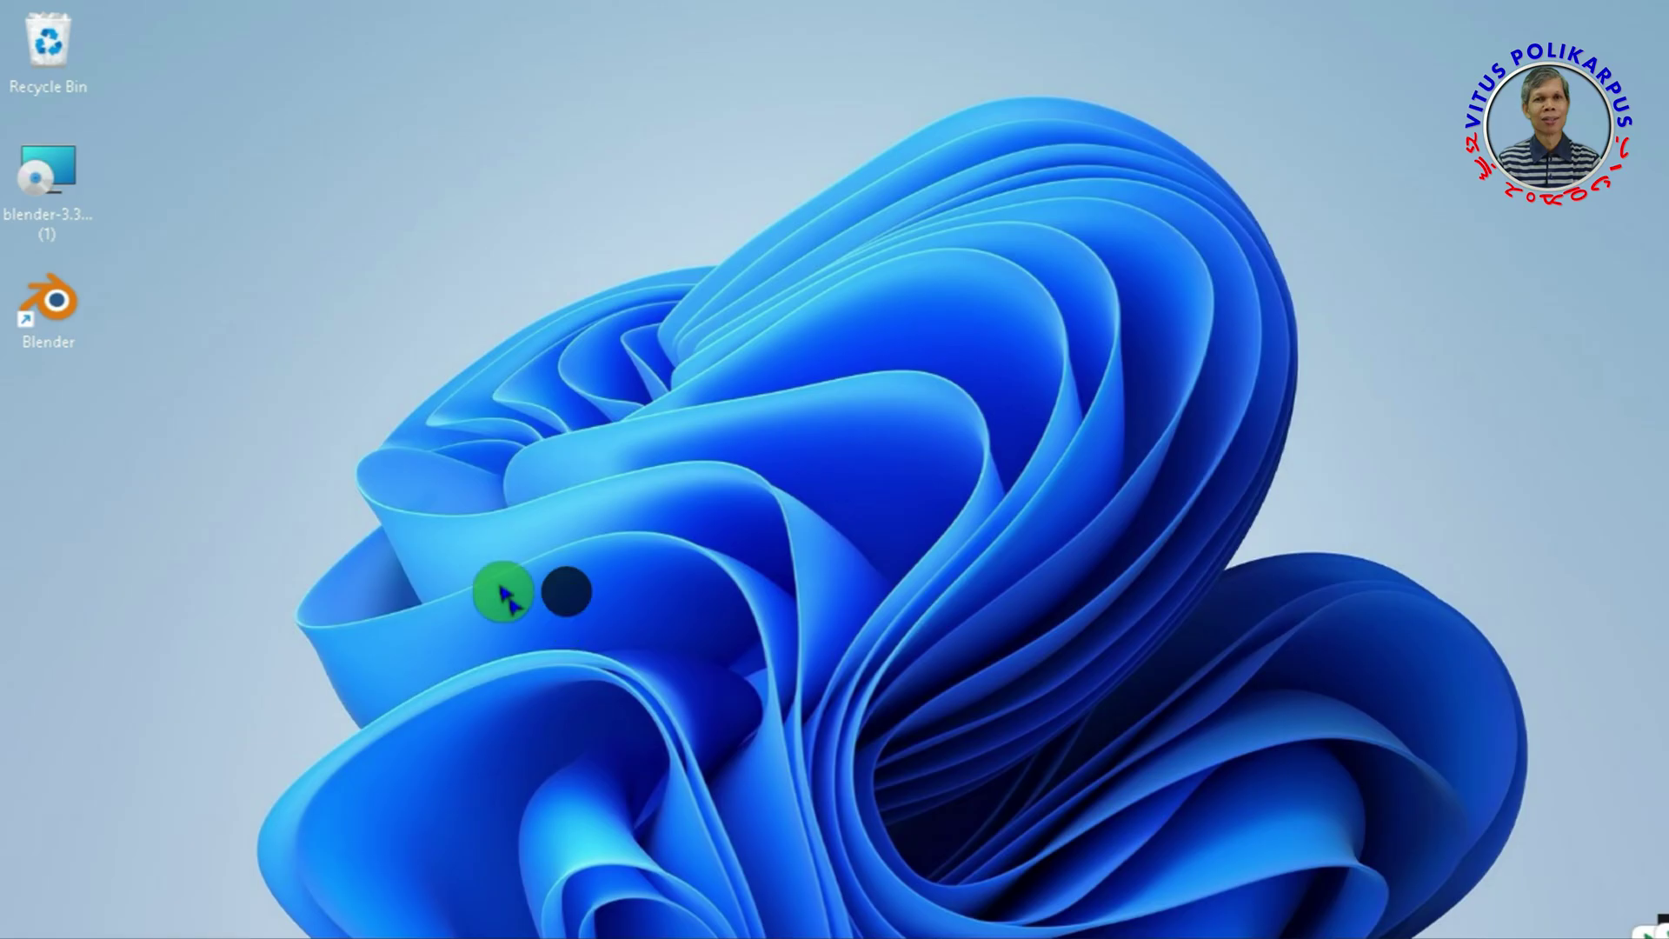
# - Pin Blender to Start, then delete its desktop shortcut and the .msi installer
pyautogui.rightClick(54, 304)
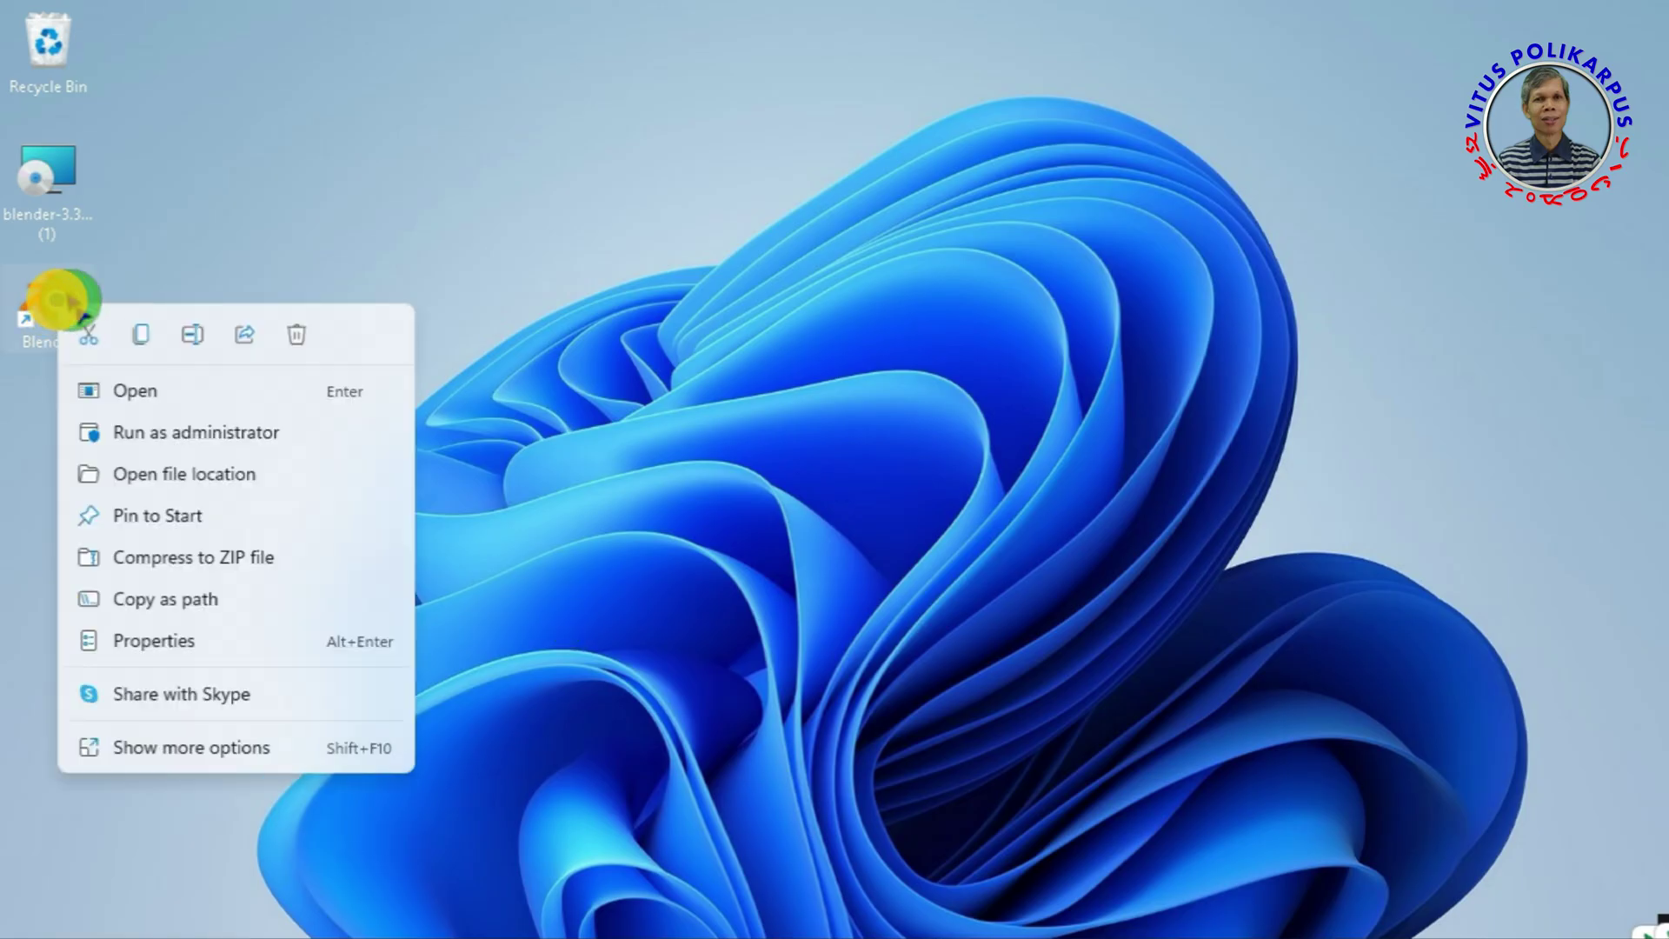
pyautogui.click(161, 519)
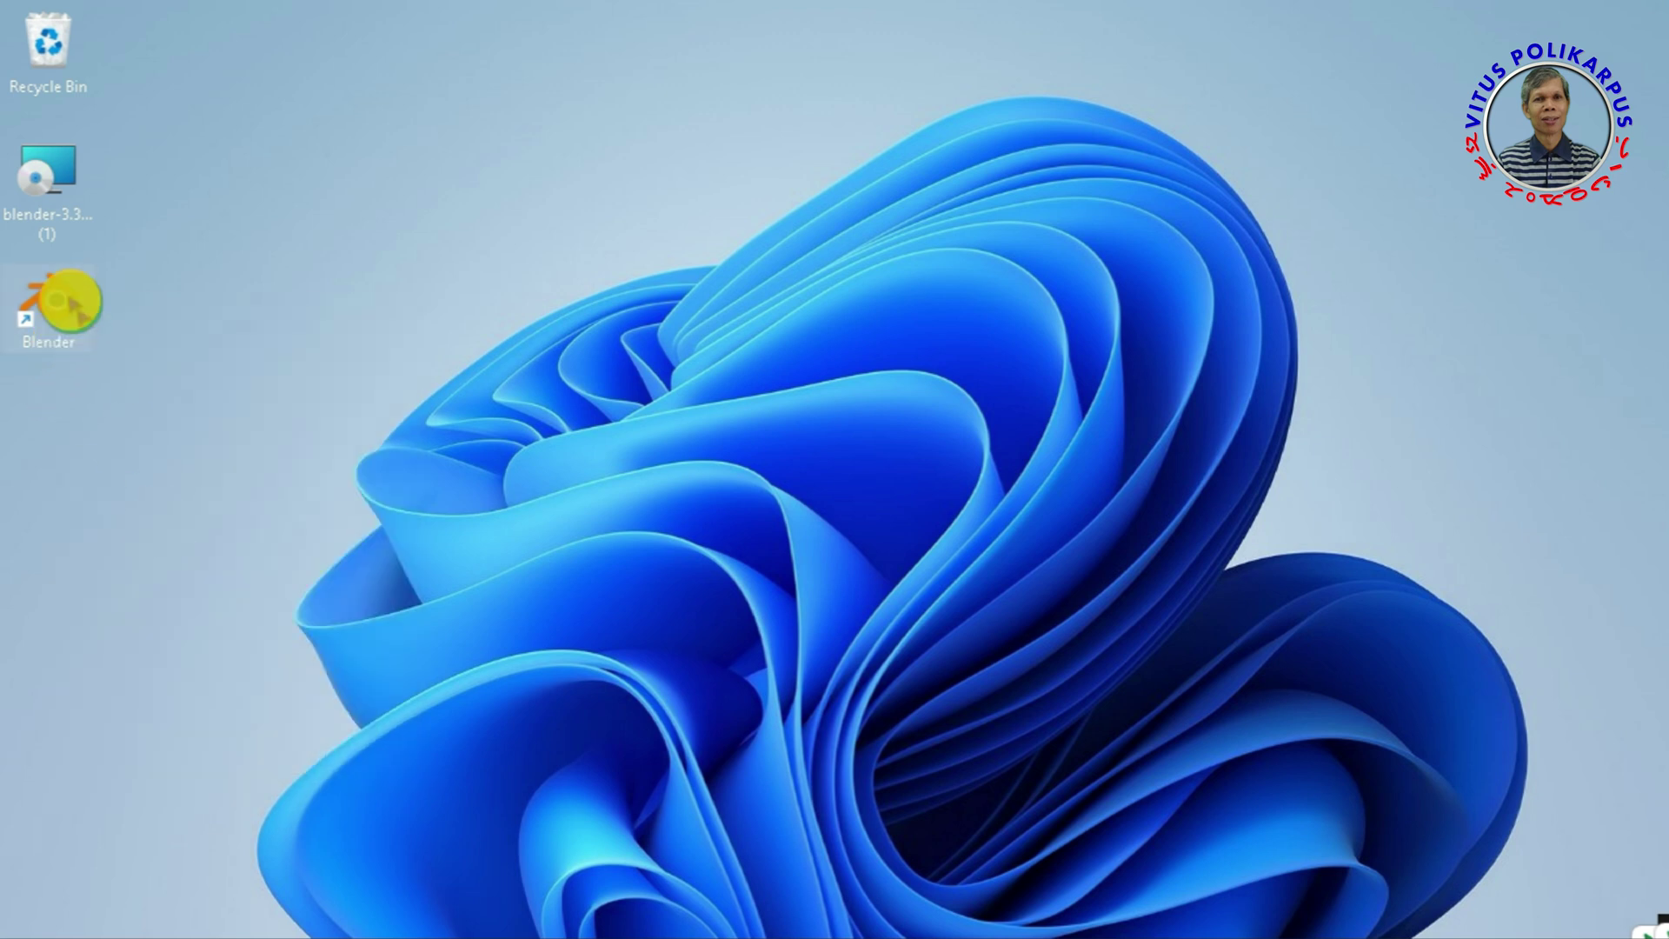
pyautogui.rightClick(68, 300)
pyautogui.click(309, 332)
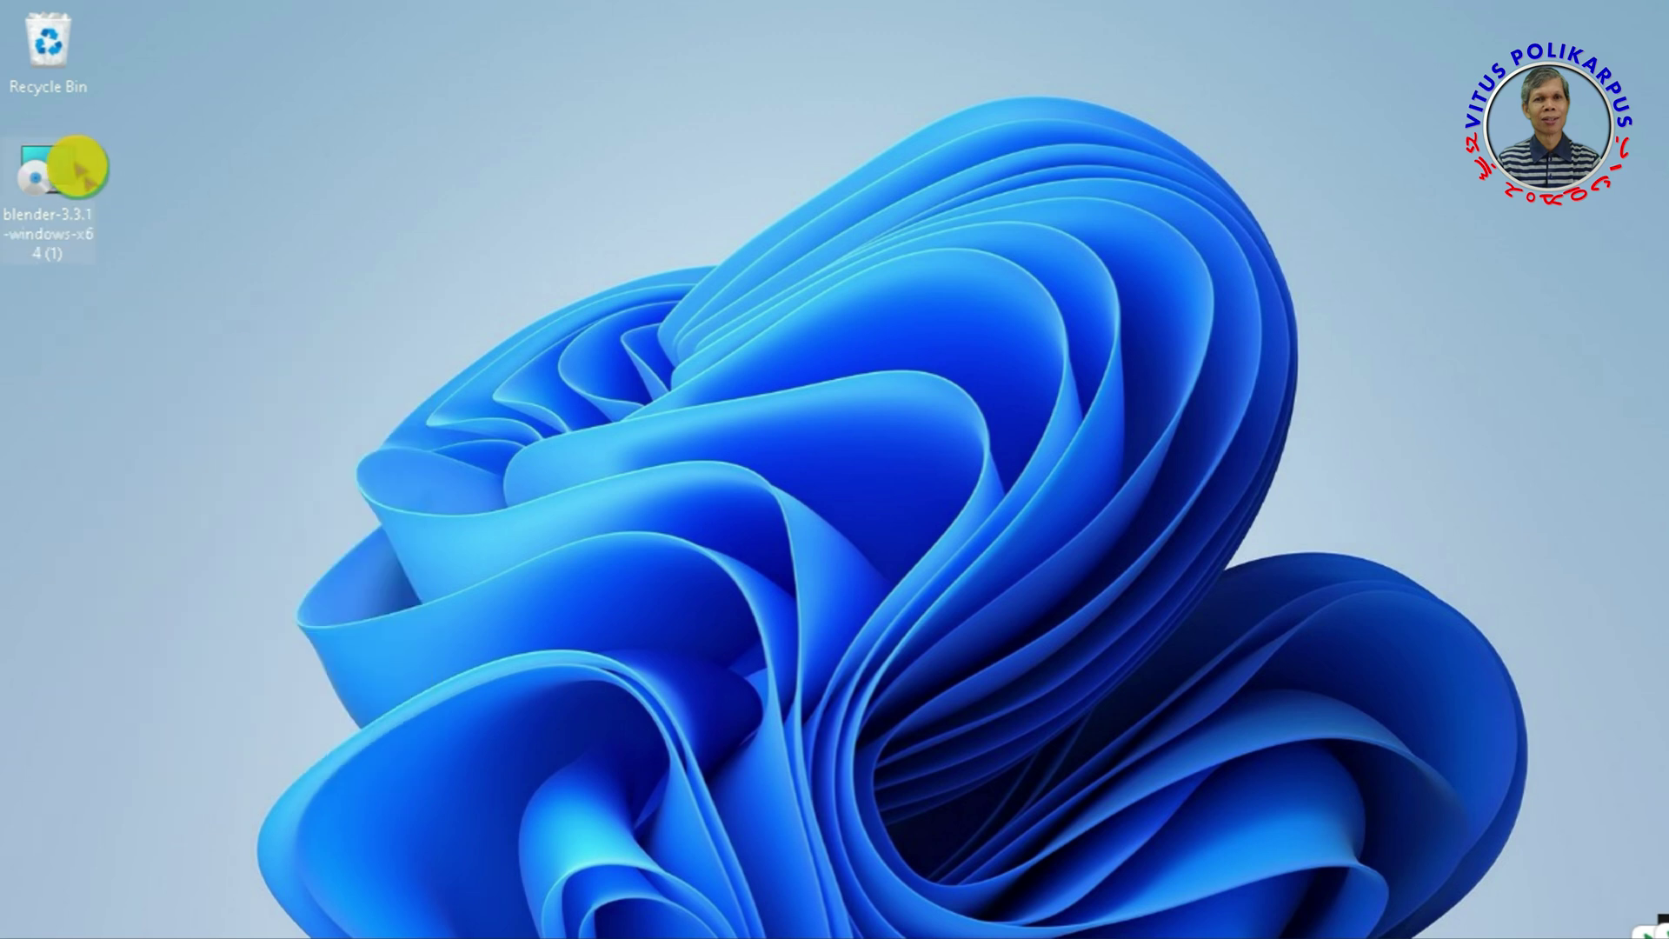
pyautogui.rightClick(80, 165)
pyautogui.click(319, 194)
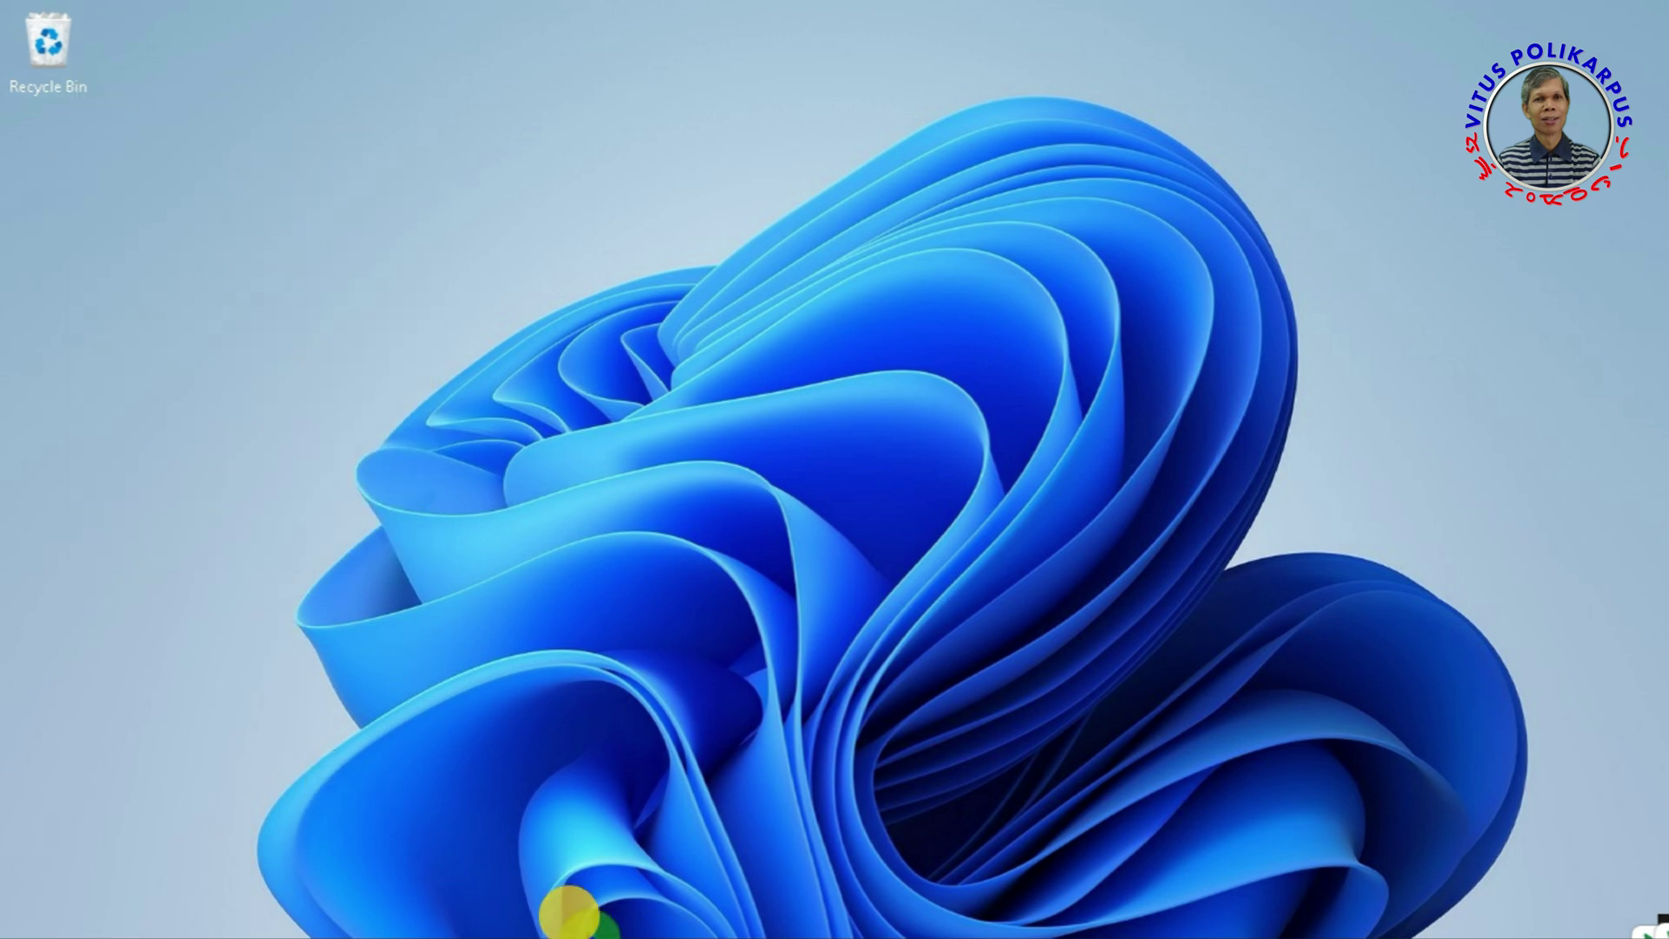
pyautogui.press('super')
# - Launch Blender from its tile in the Start menu's Pinned grid
pyautogui.scroll(-1, 843, 470)
pyautogui.scroll(-1, 836, 473)
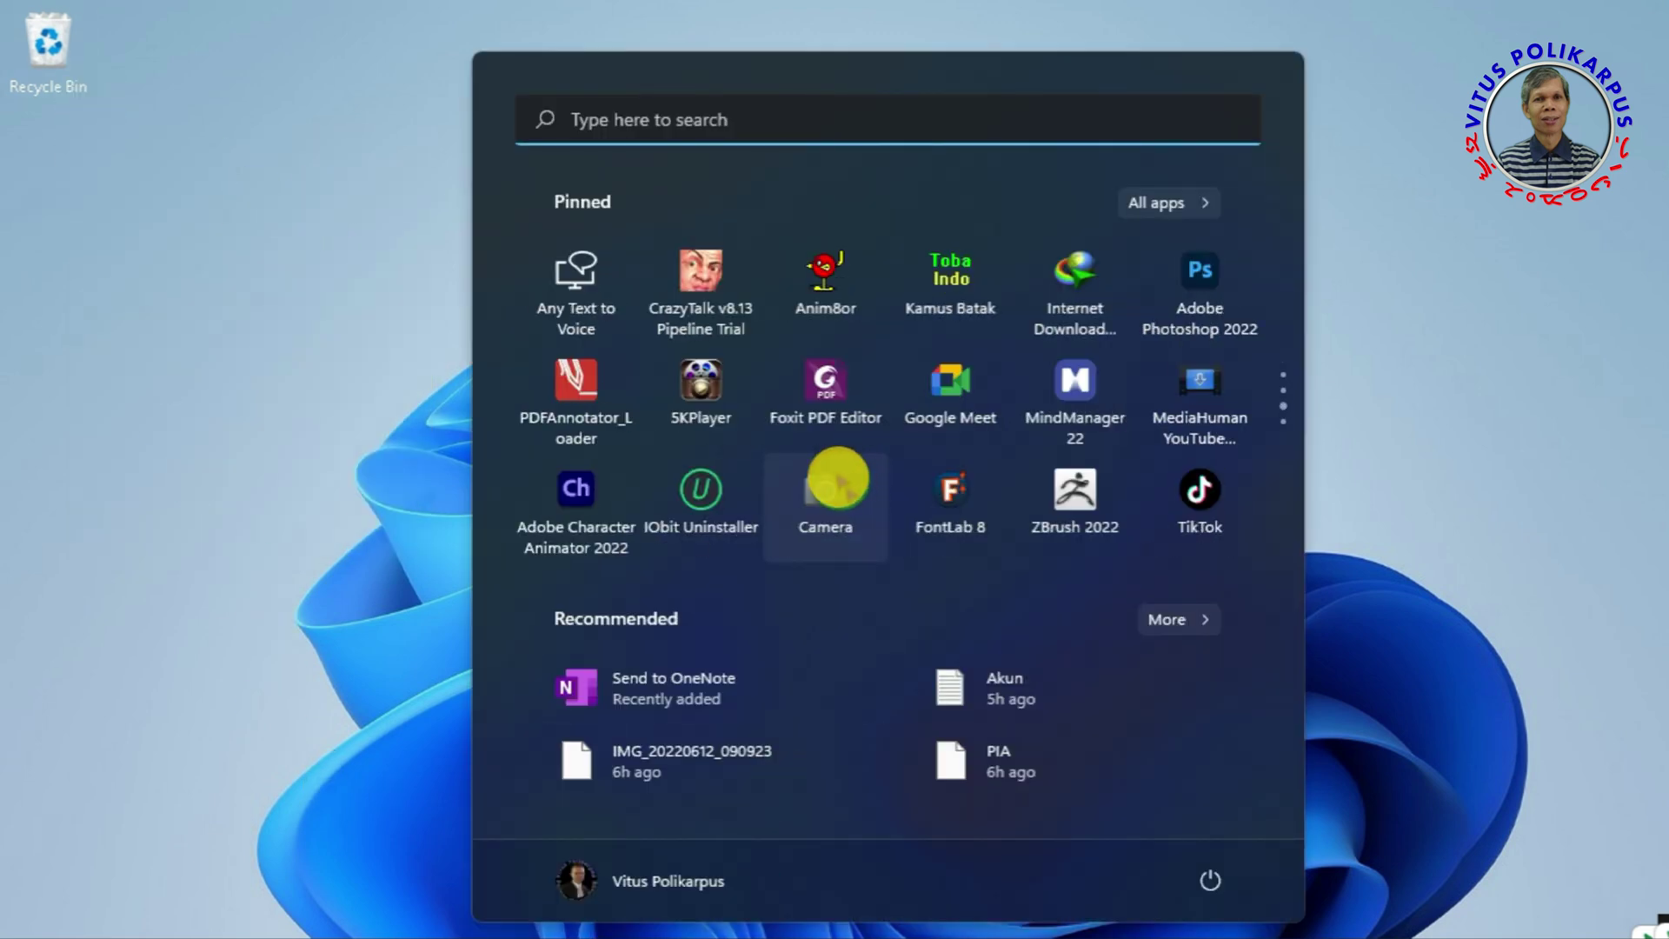
pyautogui.scroll(-1, 830, 480)
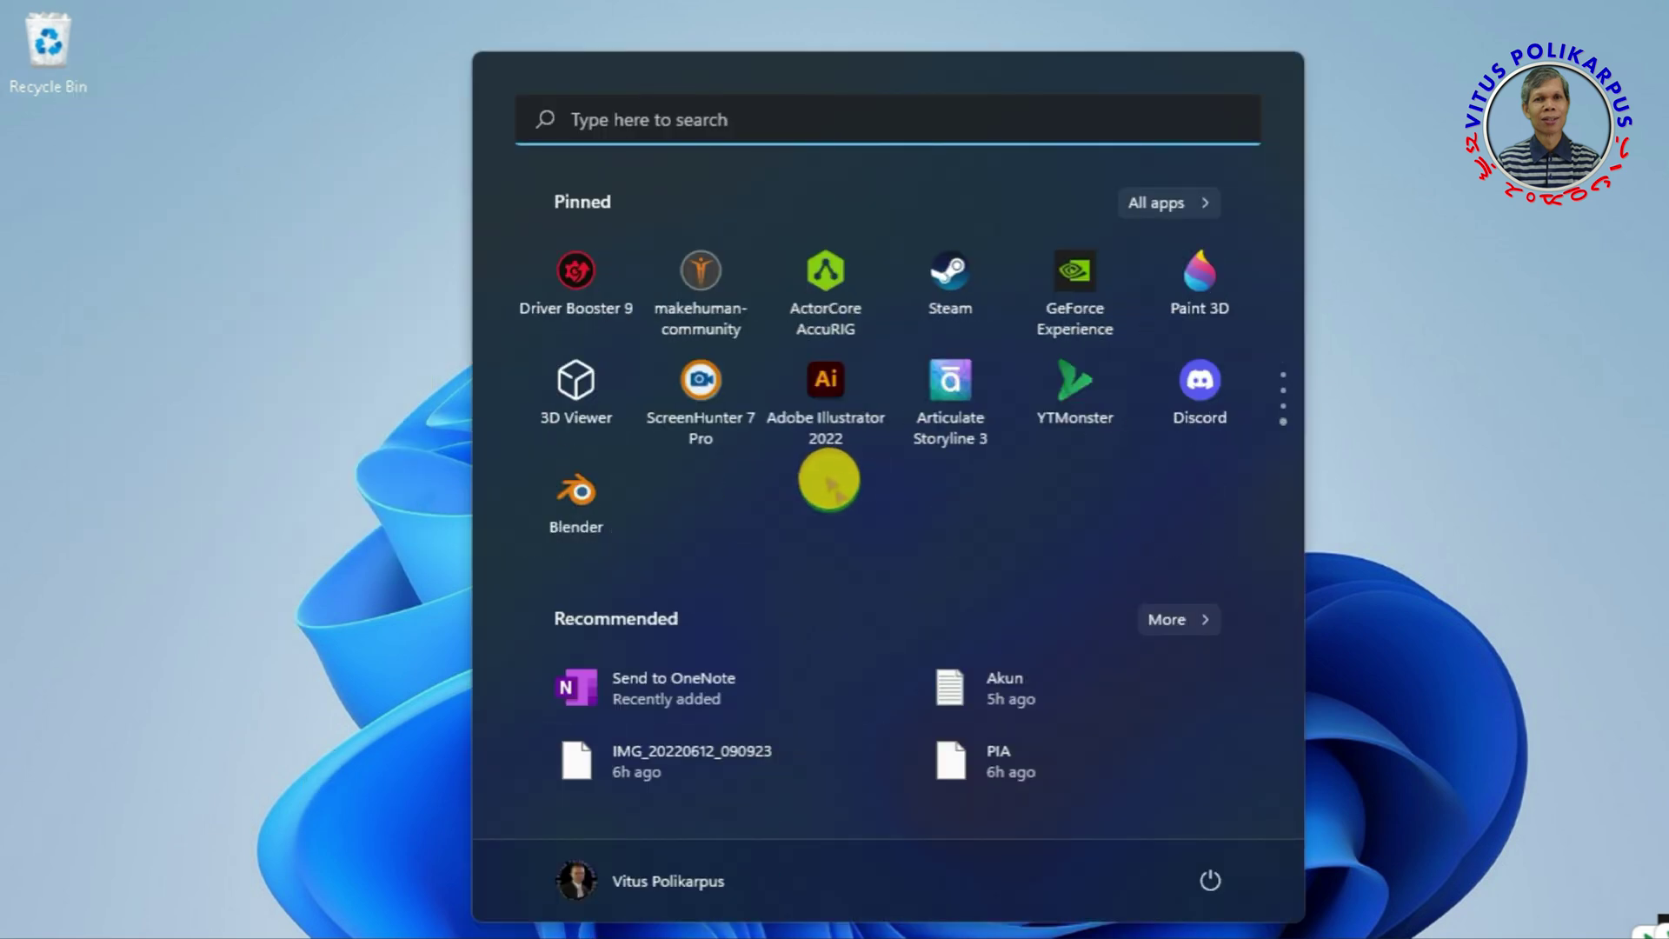
pyautogui.click(589, 502)
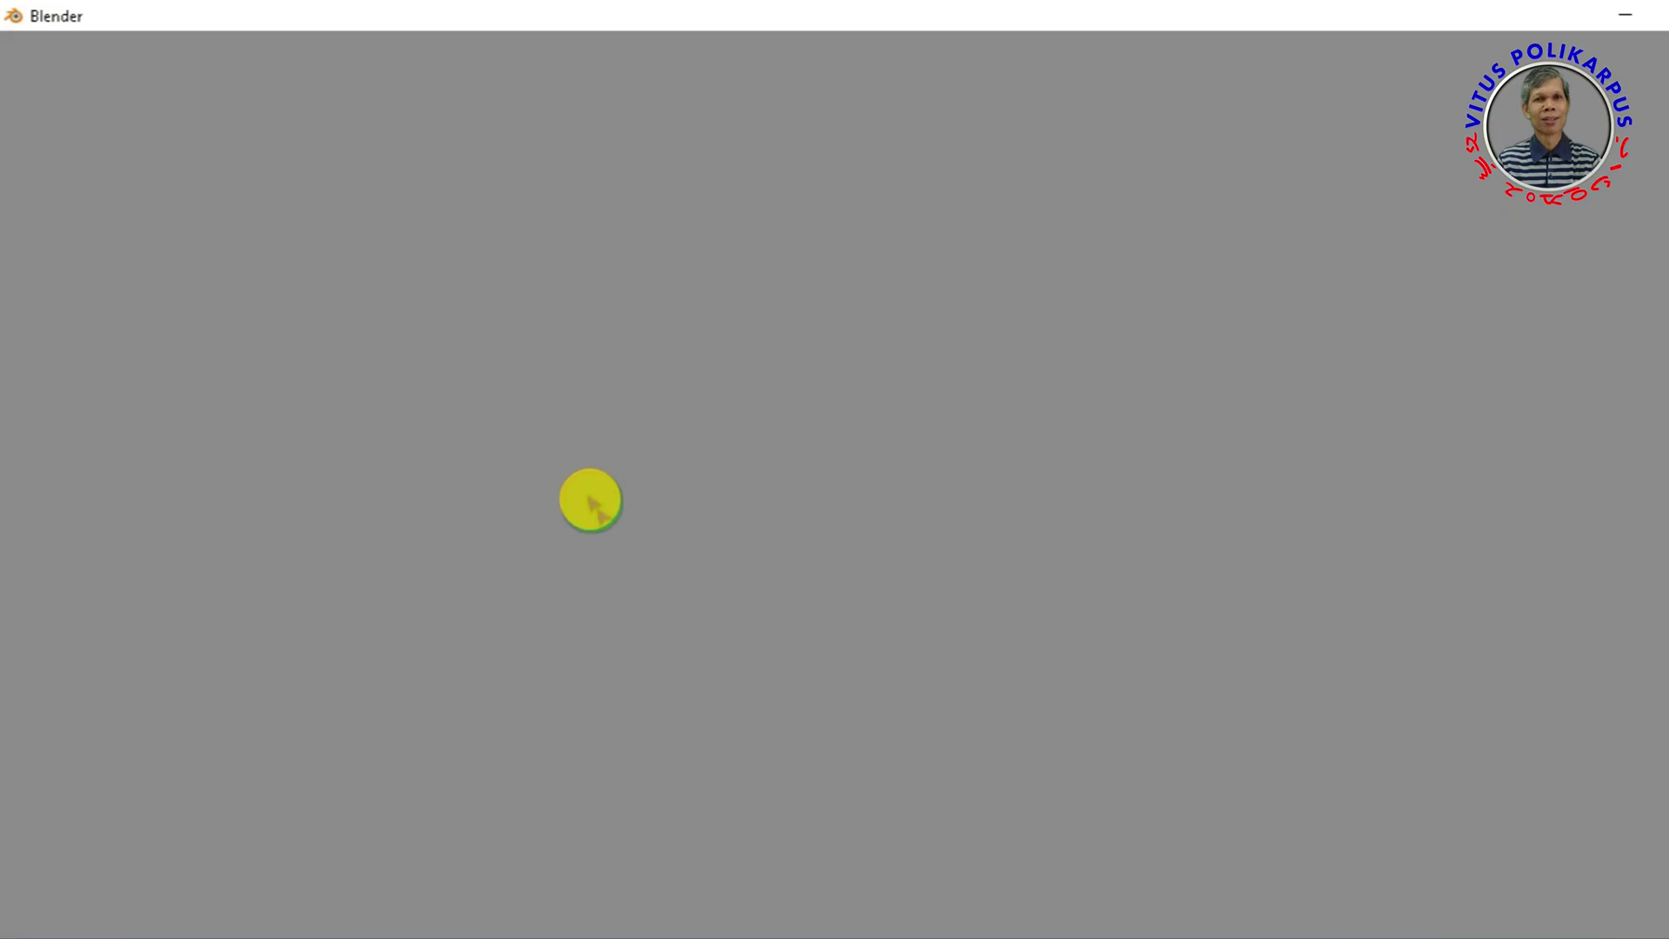